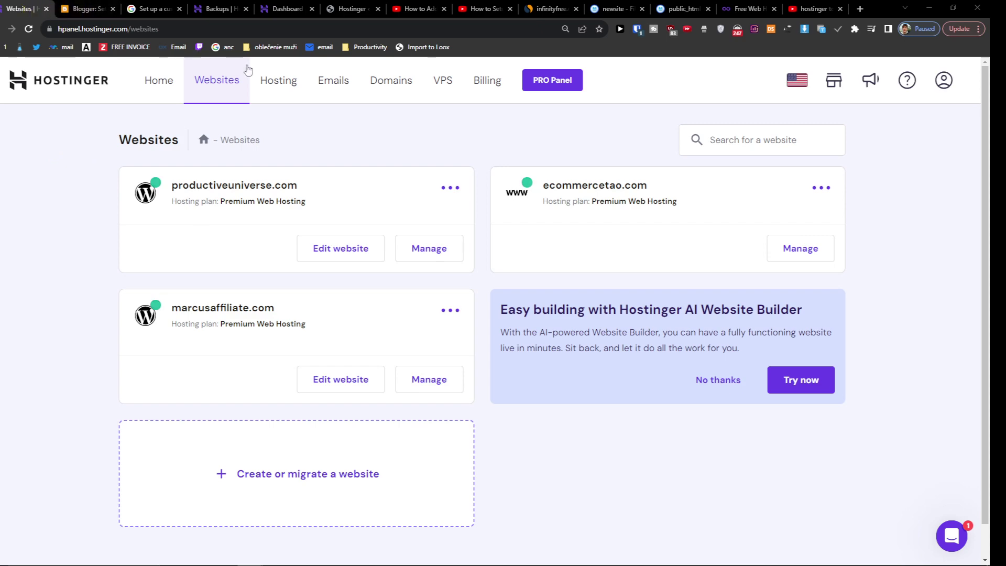
# Show the owned domains list and highlight the websitetao.com domain name.
pyautogui.click(362, 94)
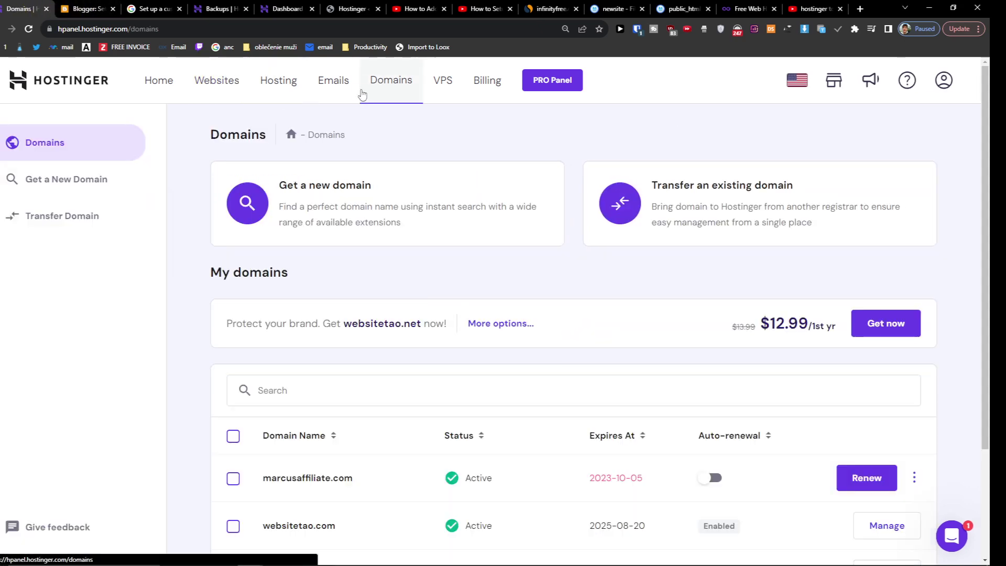
pyautogui.scroll(-2, 432, 458)
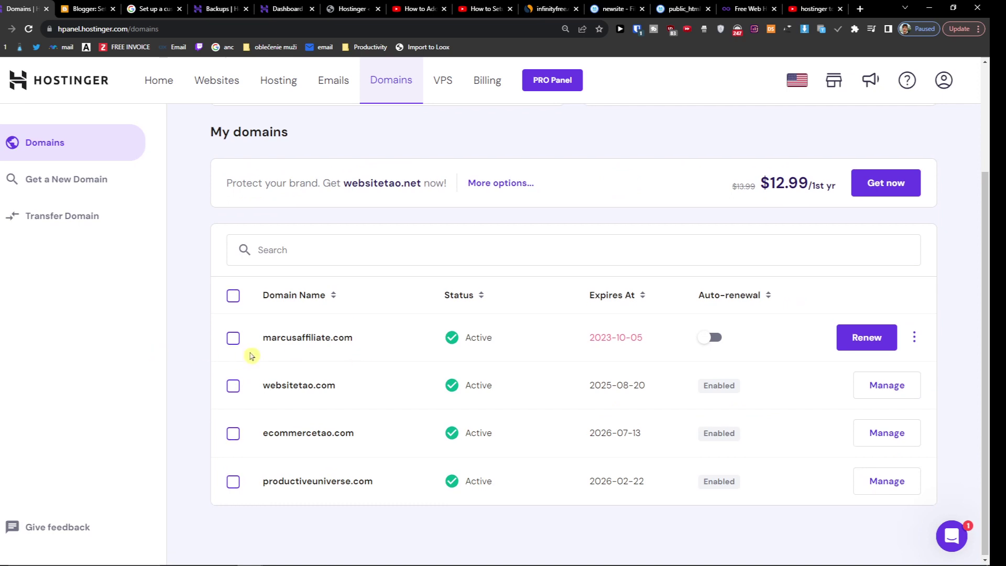
pyautogui.moveTo(363, 385)
pyautogui.mouseDown()
pyautogui.moveTo(277, 393)
pyautogui.moveTo(263, 386)
pyautogui.mouseUp()
pyautogui.hotkey('ctrl', 'c')
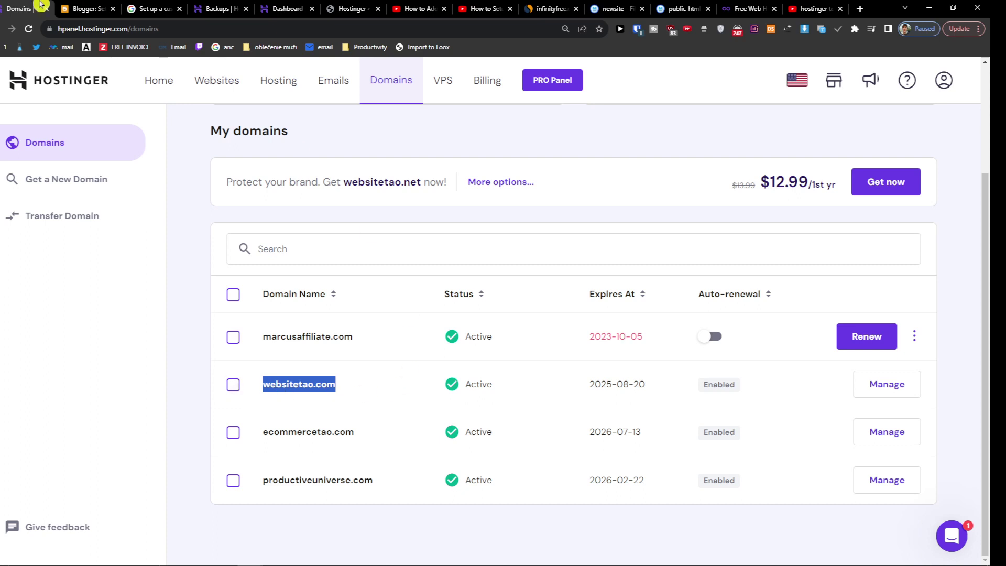
# In Blogger's Publishing settings, enter websitetao.com as the custom domain and save.
pyautogui.click(82, 7)
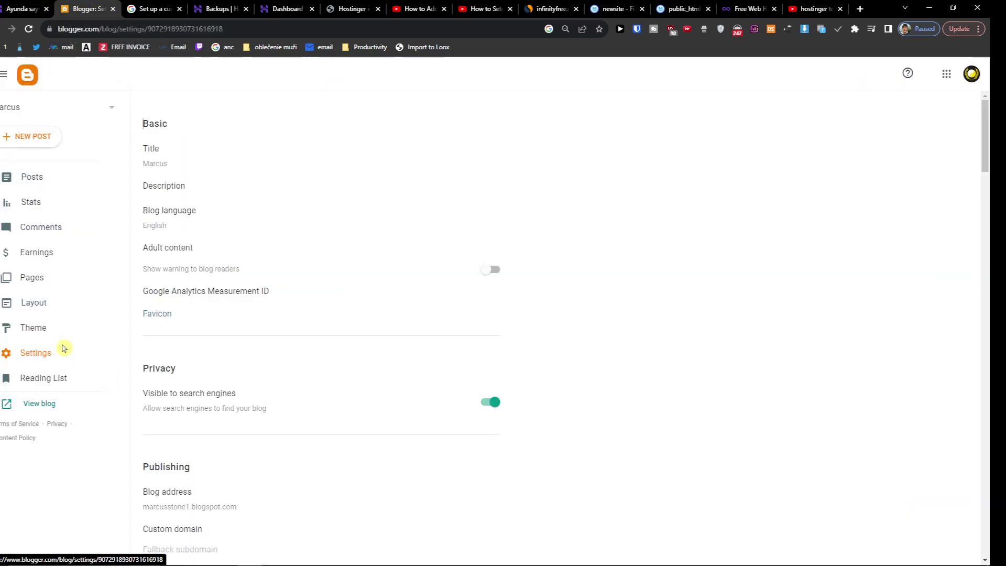
pyautogui.scroll(-1, 176, 434)
pyautogui.scroll(-2, 176, 435)
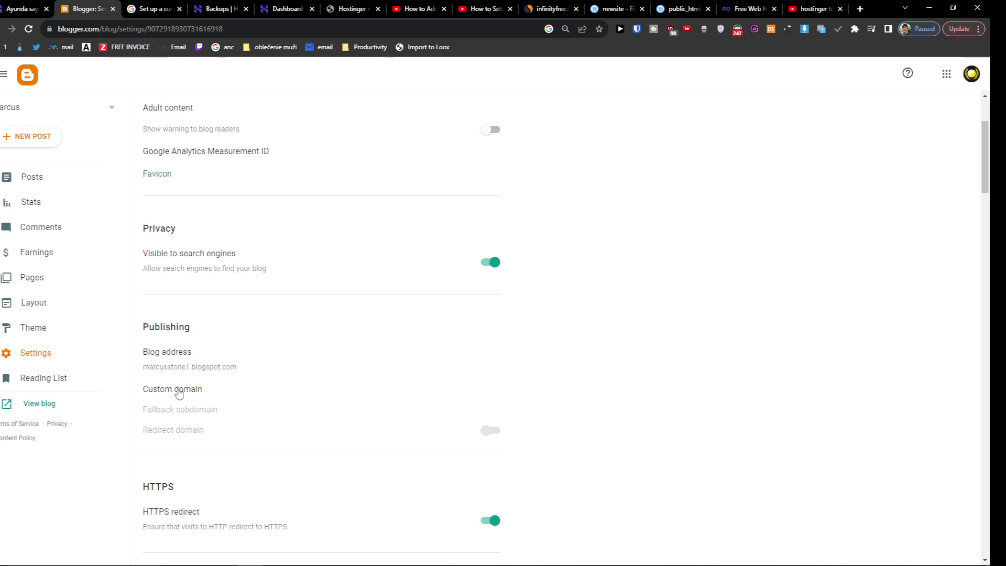
pyautogui.click(179, 394)
pyautogui.click(424, 280)
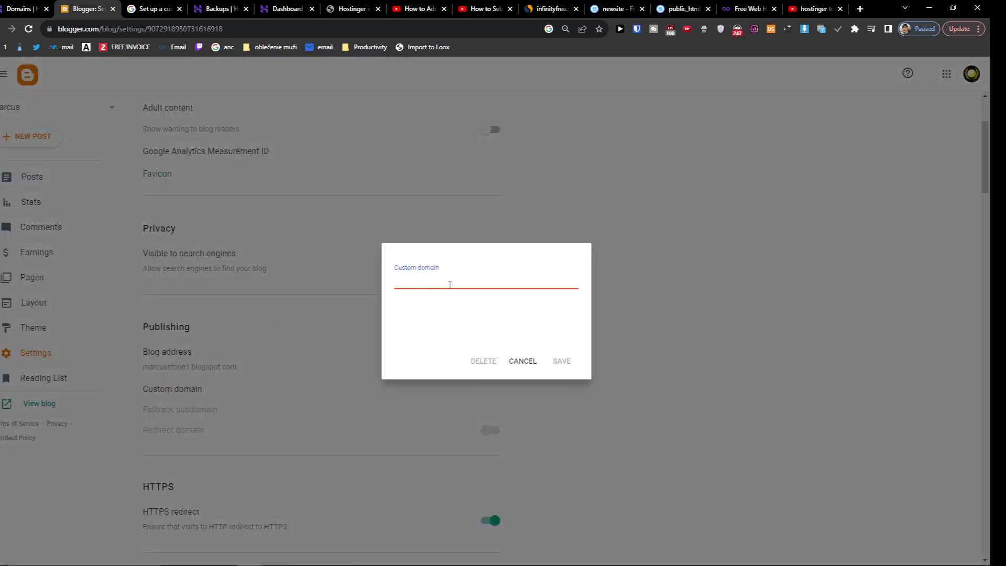
pyautogui.hotkey('ctrl', 'v')
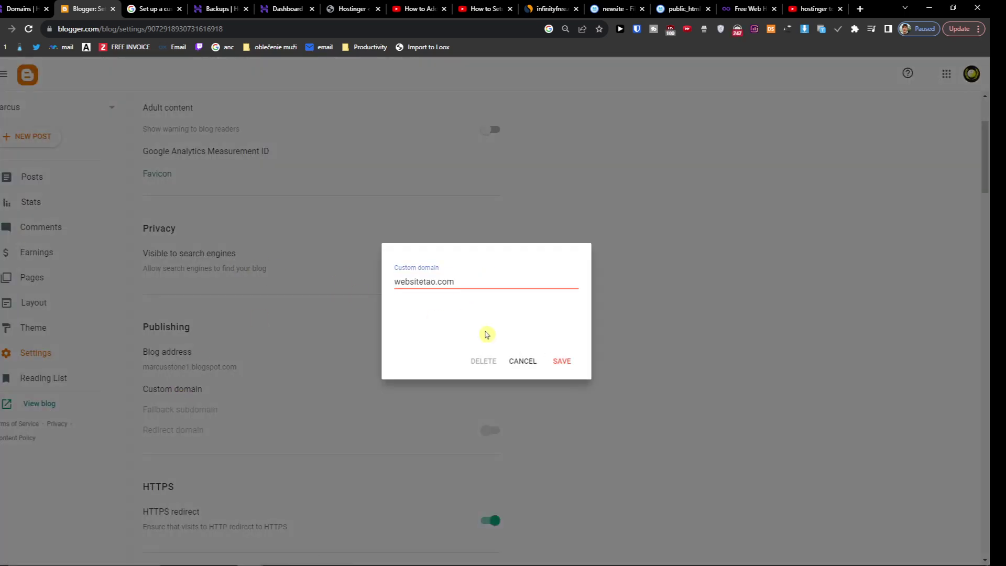
pyautogui.click(486, 336)
pyautogui.click(562, 361)
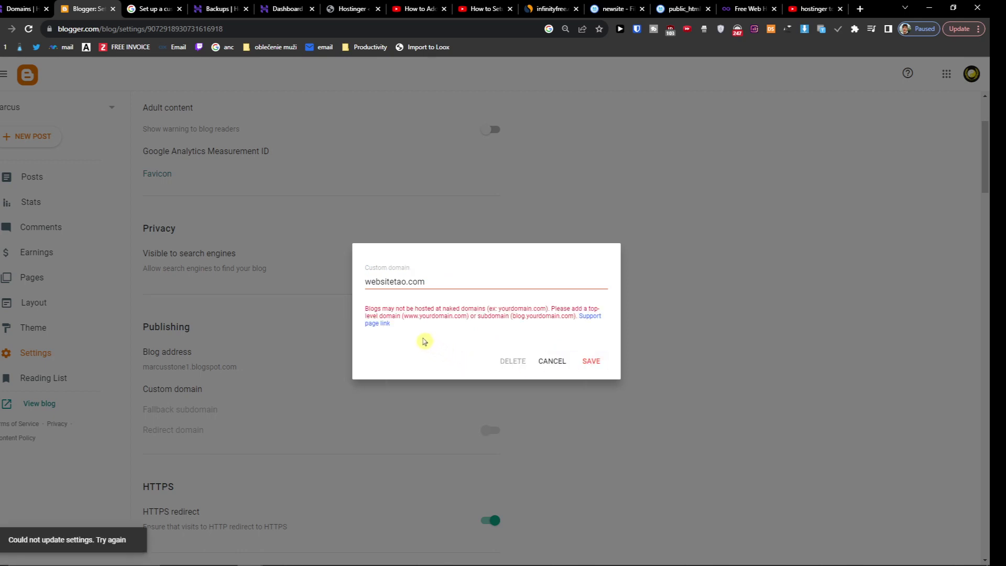
pyautogui.click(369, 285)
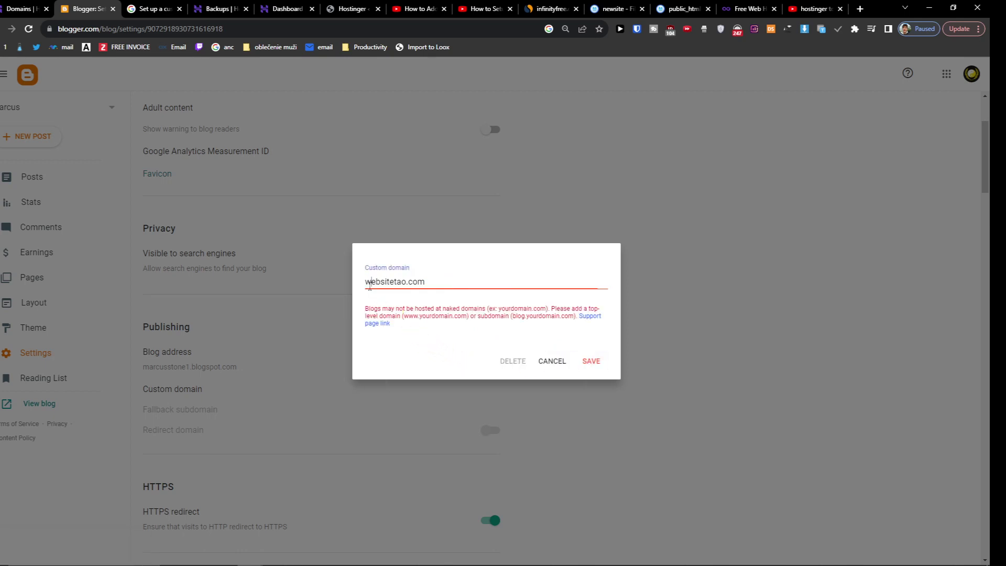
pyautogui.write('www.')
pyautogui.click(590, 361)
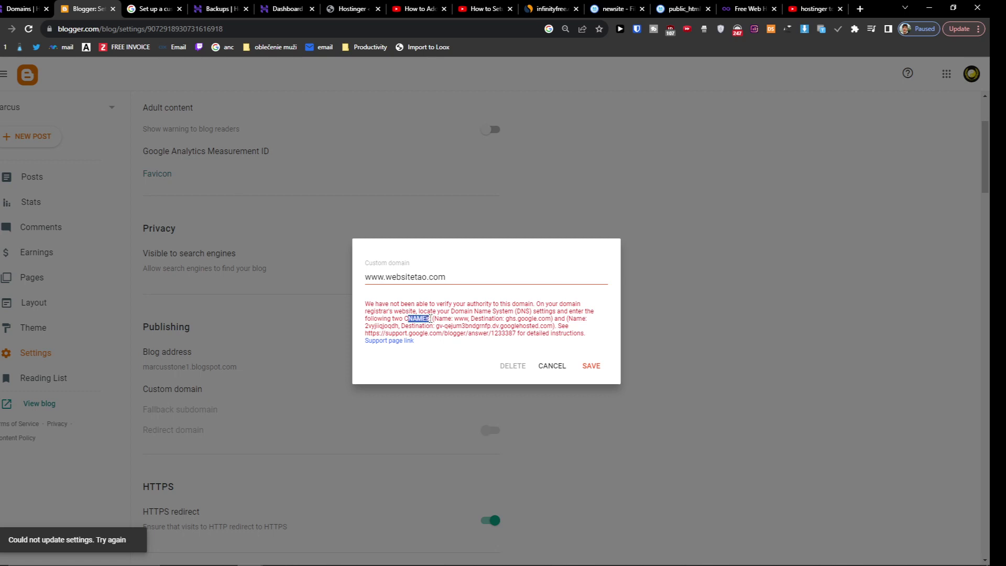
pyautogui.moveTo(400, 318); pyautogui.dragTo(458, 334)
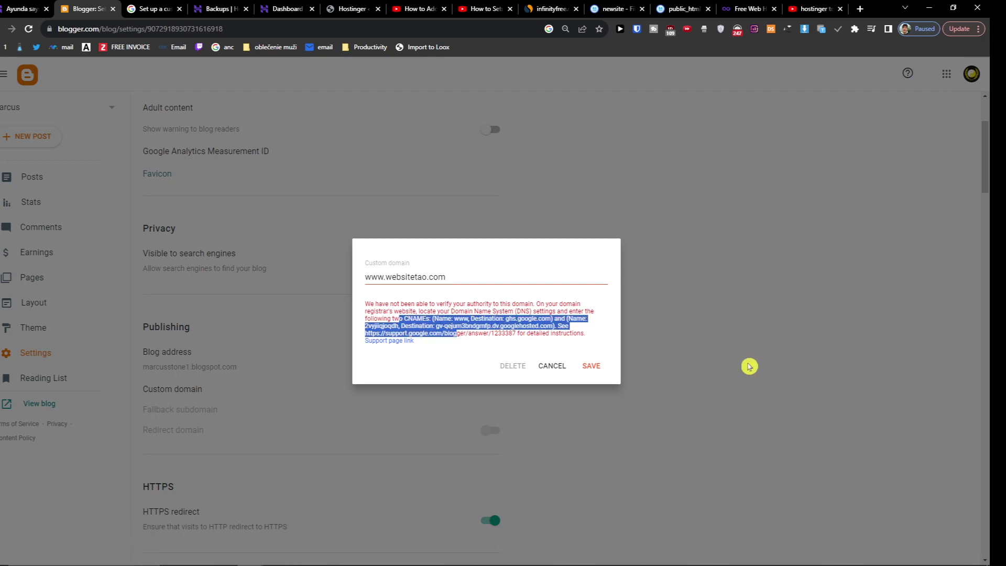
pyautogui.click(612, 345)
pyautogui.click(16, 6)
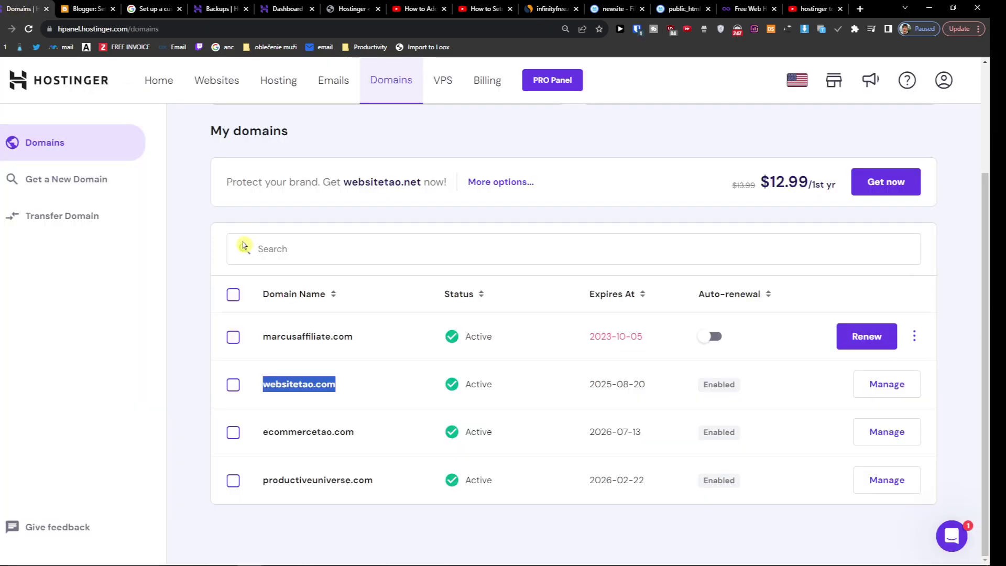
# Manage websitetao.com, view its DNS records with the existing www CNAME, then recheck Blogger's instructions.
pyautogui.click(865, 391)
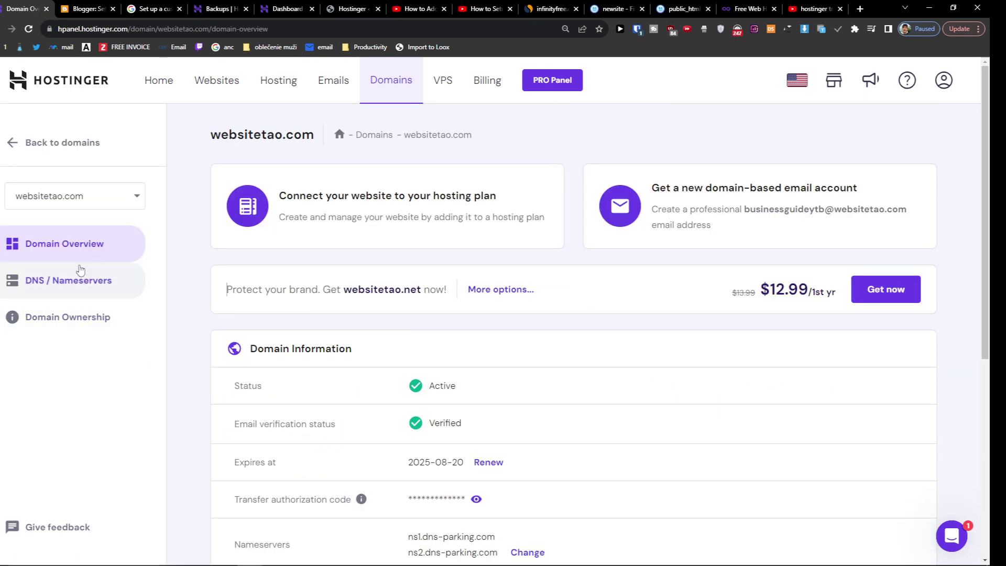
pyautogui.click(103, 291)
pyautogui.scroll(-2, 203, 348)
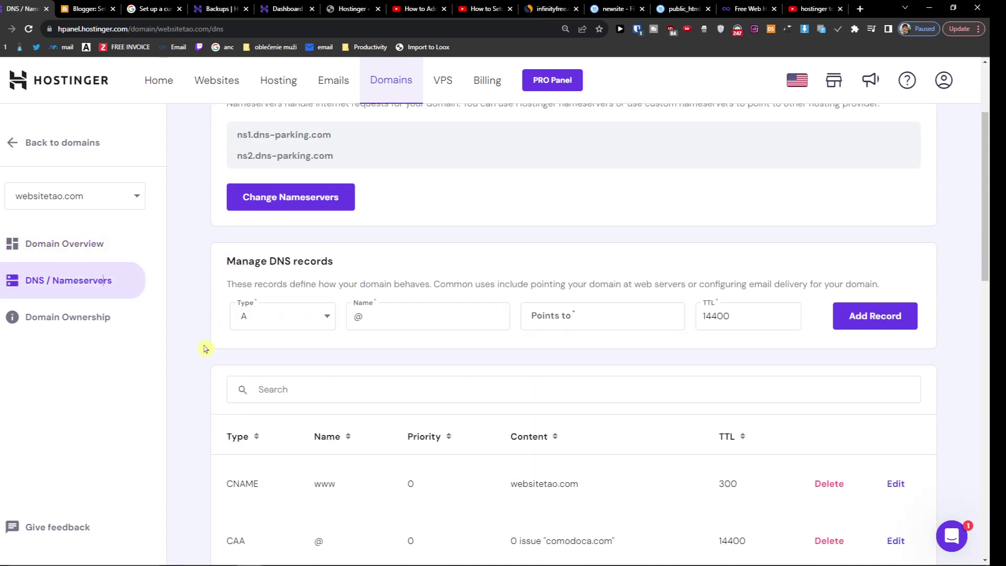
pyautogui.scroll(-1, 203, 349)
pyautogui.scroll(-1, 203, 348)
pyautogui.scroll(-1, 203, 349)
pyautogui.scroll(-2, 203, 348)
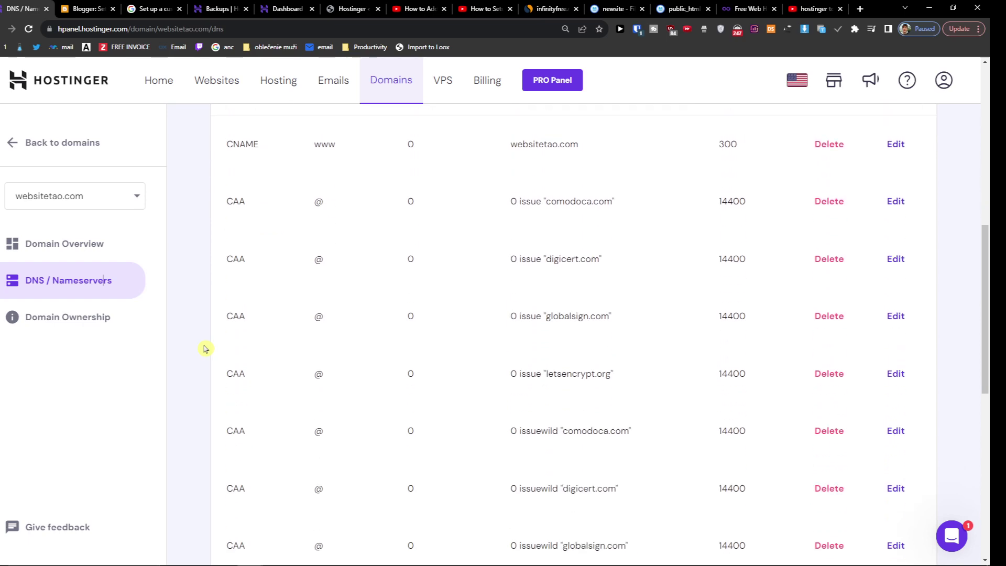
pyautogui.scroll(-1, 203, 349)
pyautogui.scroll(1, 203, 348)
pyautogui.scroll(1, 203, 348)
pyautogui.scroll(-4, 203, 348)
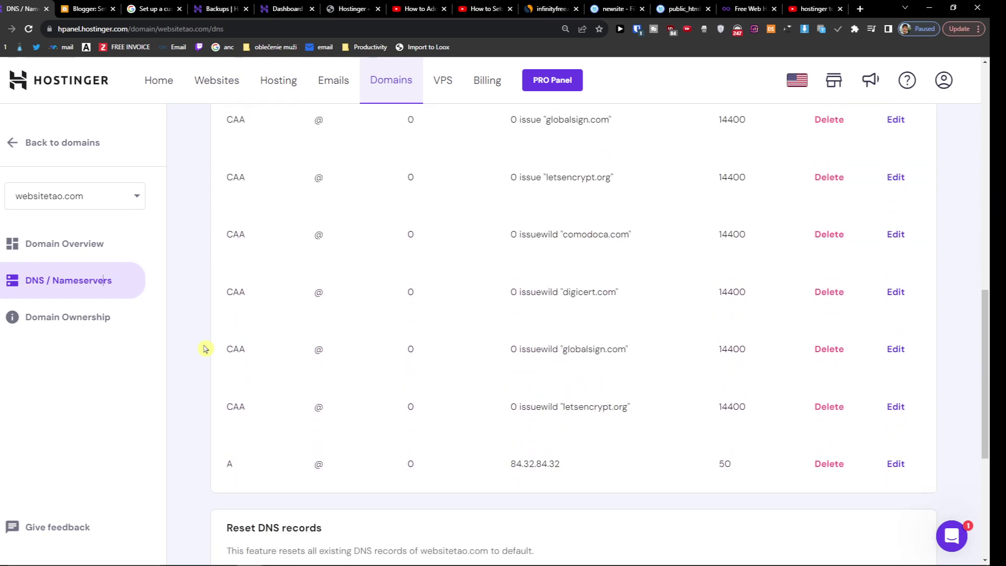
pyautogui.scroll(2, 203, 348)
pyautogui.scroll(3, 203, 348)
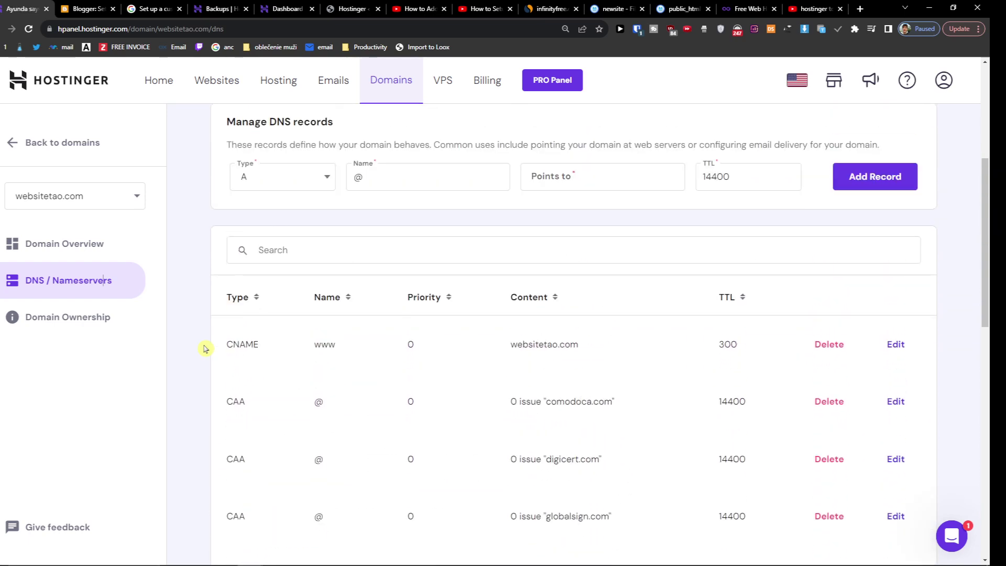
pyautogui.scroll(1, 203, 348)
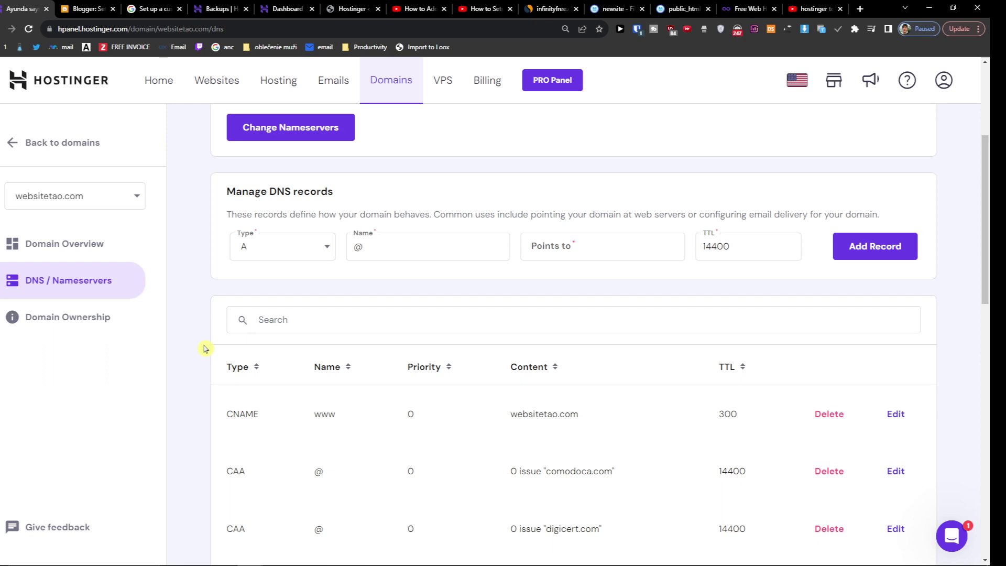
pyautogui.scroll(-1, 202, 348)
pyautogui.moveTo(204, 349); pyautogui.dragTo(449, 353)
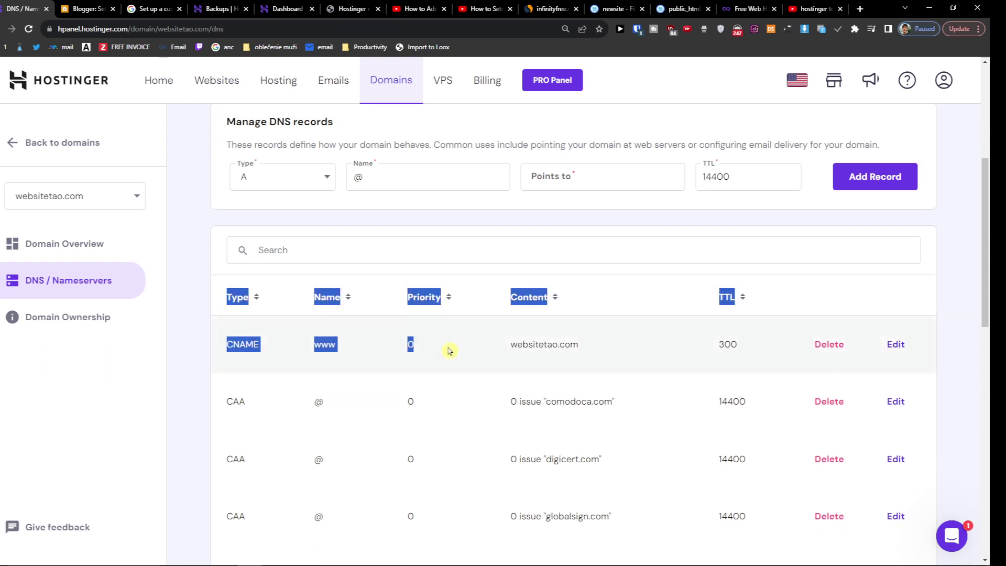
pyautogui.click(449, 351)
pyautogui.click(87, 8)
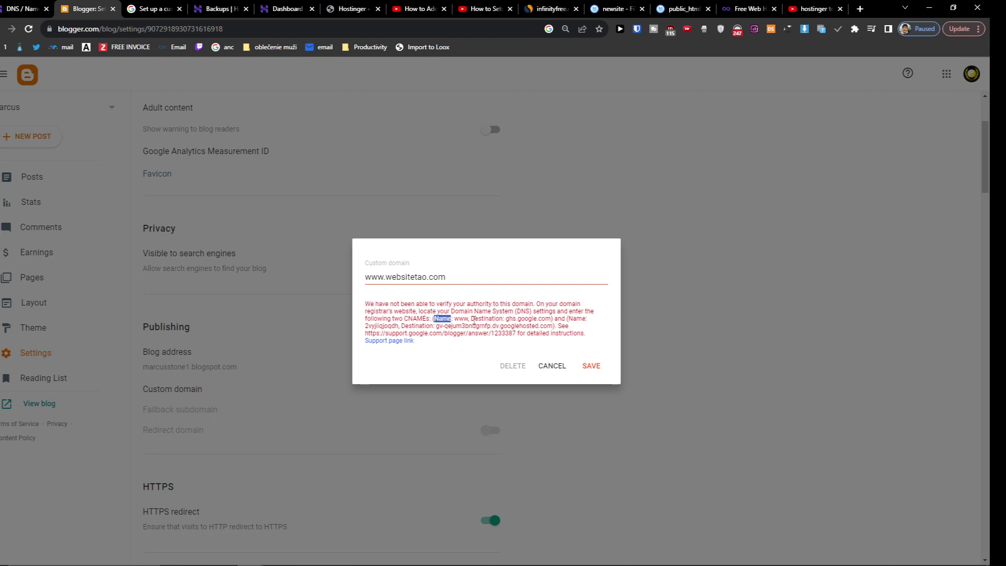
# Fill a new CNAME record with name www and target ghs.google.com and add it.
pyautogui.hotkey('ctrl', 'shift', 'Tab')
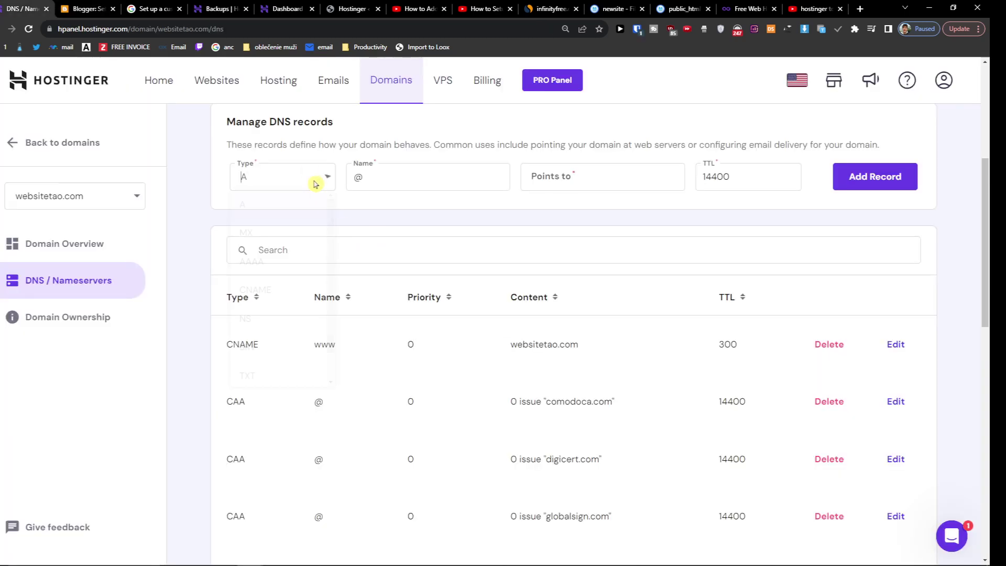
pyautogui.click(317, 182)
pyautogui.click(290, 289)
pyautogui.click(417, 177)
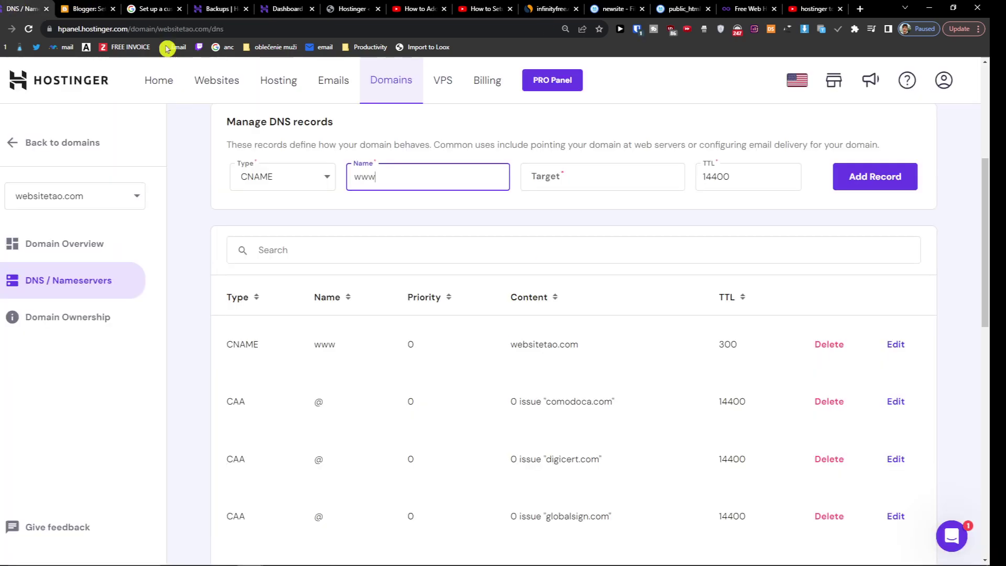
pyautogui.click(584, 181)
pyautogui.hotkey('ctrl', 'v')
pyautogui.click(900, 190)
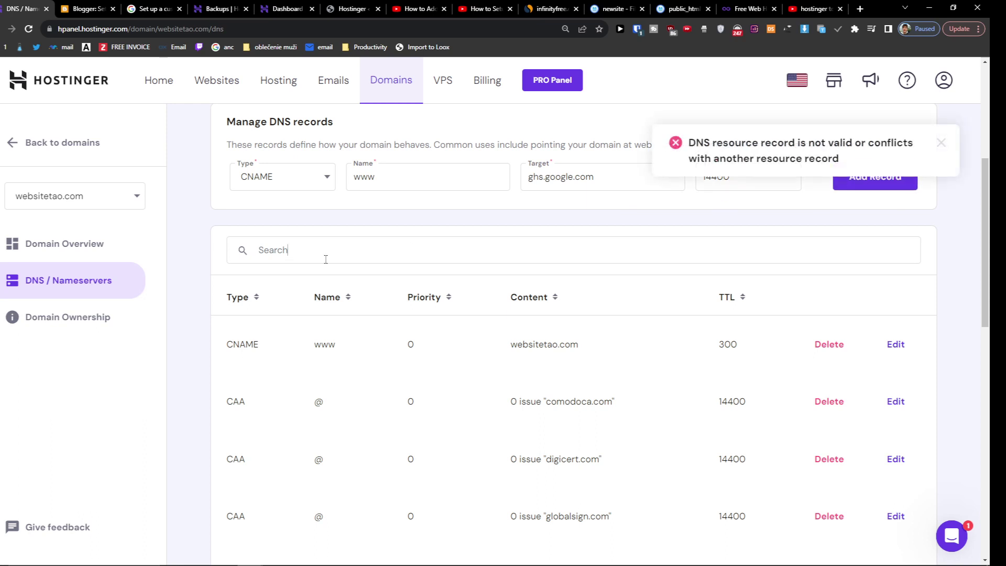
pyautogui.scroll(-1, 290, 289)
pyautogui.scroll(1, 449, 319)
pyautogui.scroll(-1, 262, 359)
pyautogui.scroll(-1, 261, 360)
pyautogui.scroll(2, 254, 299)
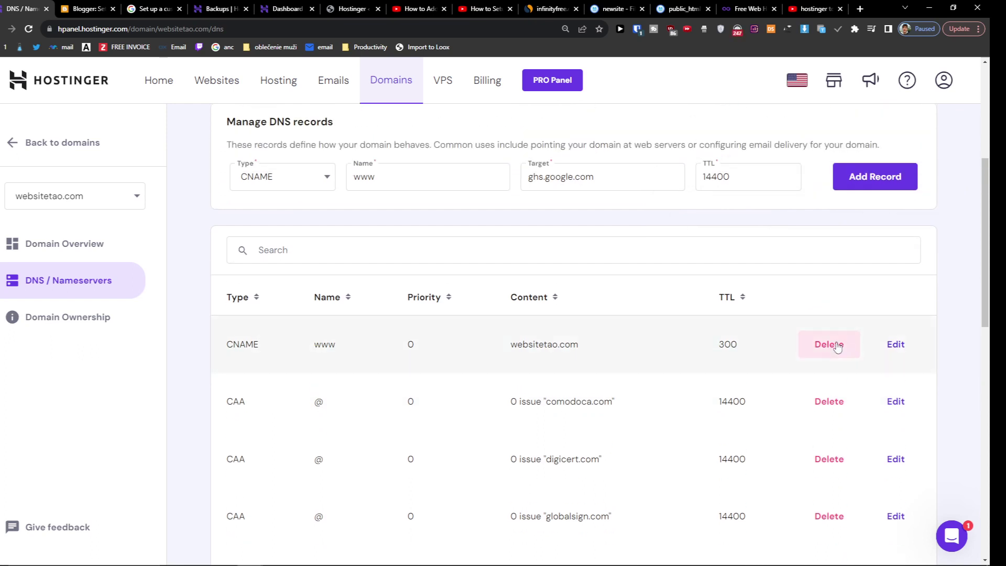
# Delete the old www CNAME, save the new www → ghs.google.com record and point it out.
pyautogui.click(829, 344)
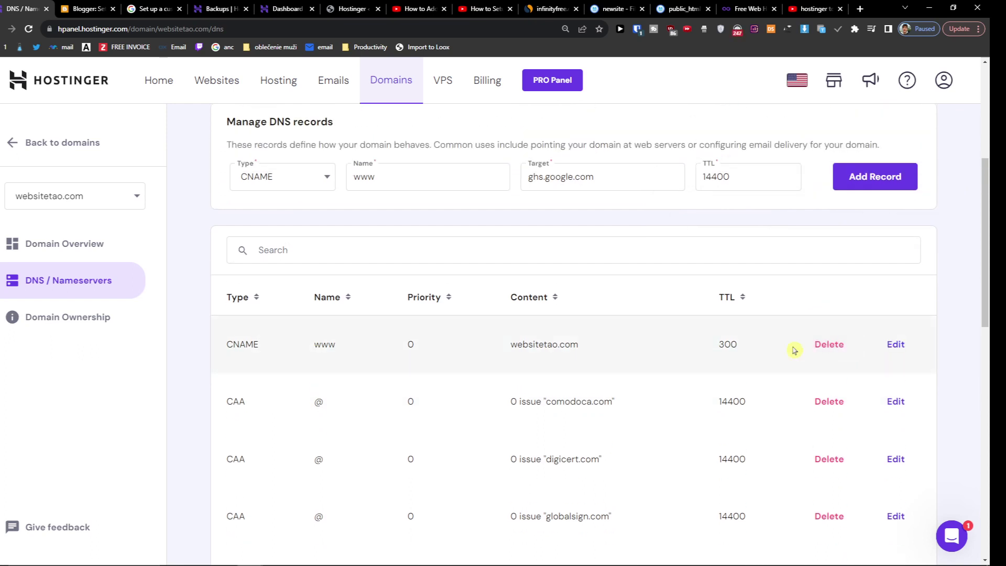
pyautogui.scroll(-2, 559, 354)
pyautogui.scroll(-2, 561, 356)
pyautogui.scroll(-2, 560, 356)
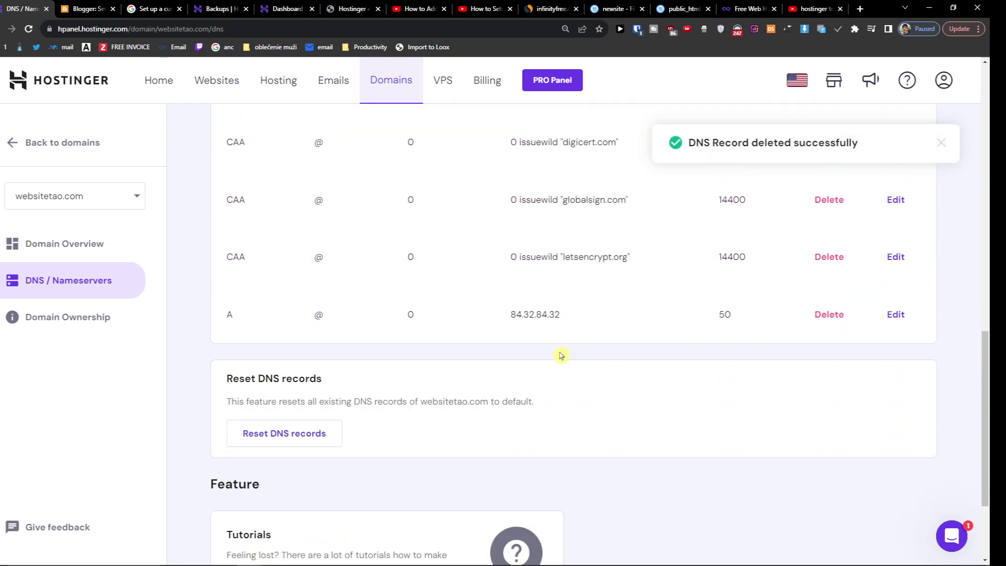
pyautogui.scroll(5, 560, 356)
pyautogui.scroll(1, 367, 281)
pyautogui.click(862, 256)
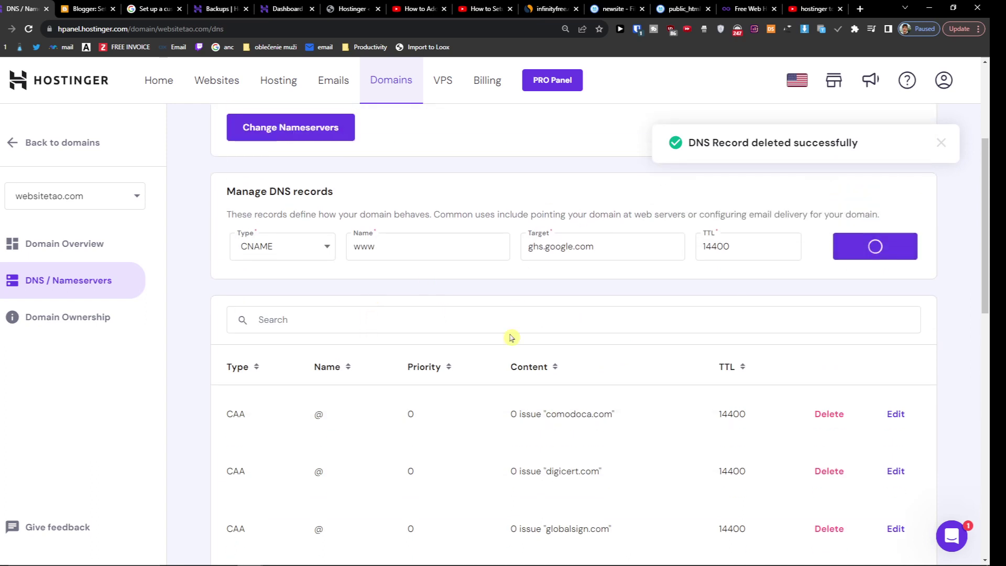
pyautogui.scroll(-1, 548, 349)
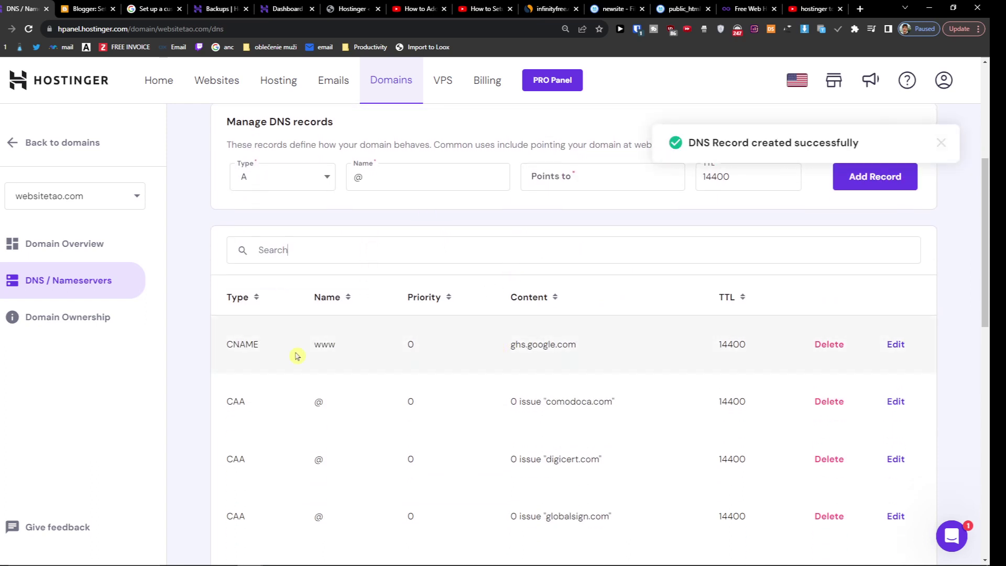
pyautogui.moveTo(216, 355); pyautogui.dragTo(599, 352)
pyautogui.click(603, 351)
pyautogui.moveTo(492, 343); pyautogui.dragTo(613, 346)
pyautogui.click(592, 347)
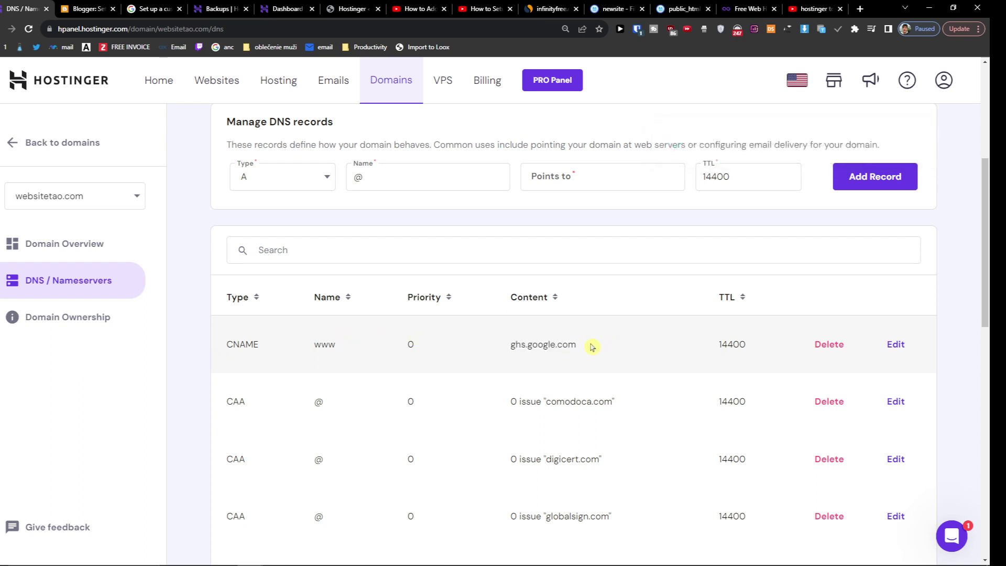
pyautogui.scroll(-3, 378, 346)
pyautogui.scroll(-3, 377, 346)
pyautogui.scroll(5, 377, 346)
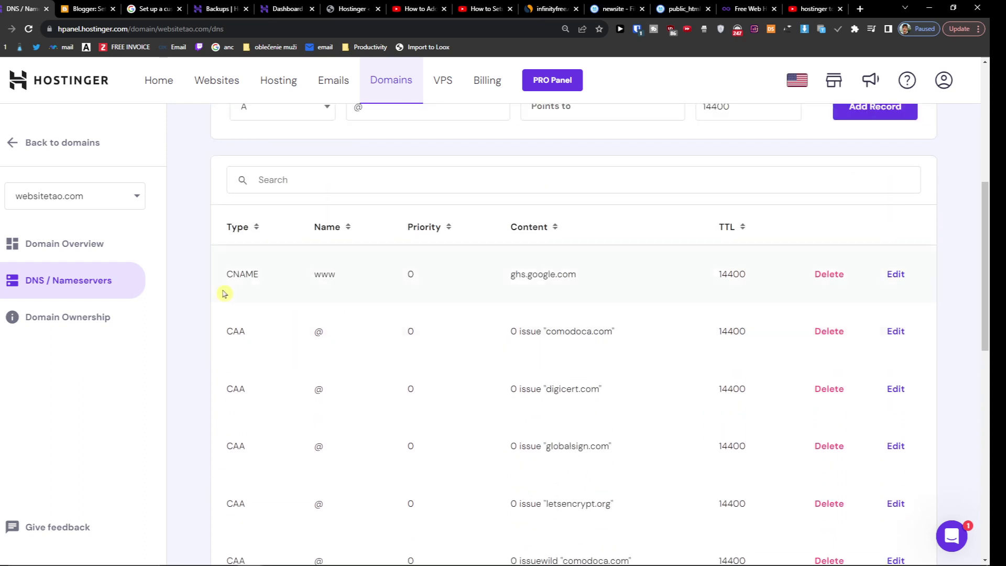
pyautogui.scroll(1, 188, 205)
pyautogui.click(88, 9)
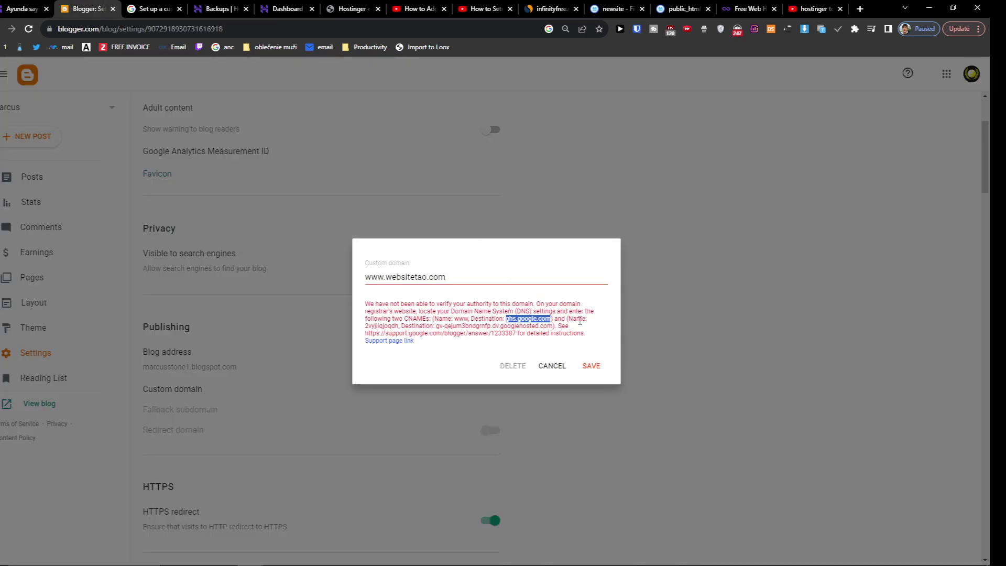
# Copy 2vyjiiqjoqdh from Blogger and set it as the name of a new CNAME record in Hostinger.
pyautogui.doubleClick(393, 324)
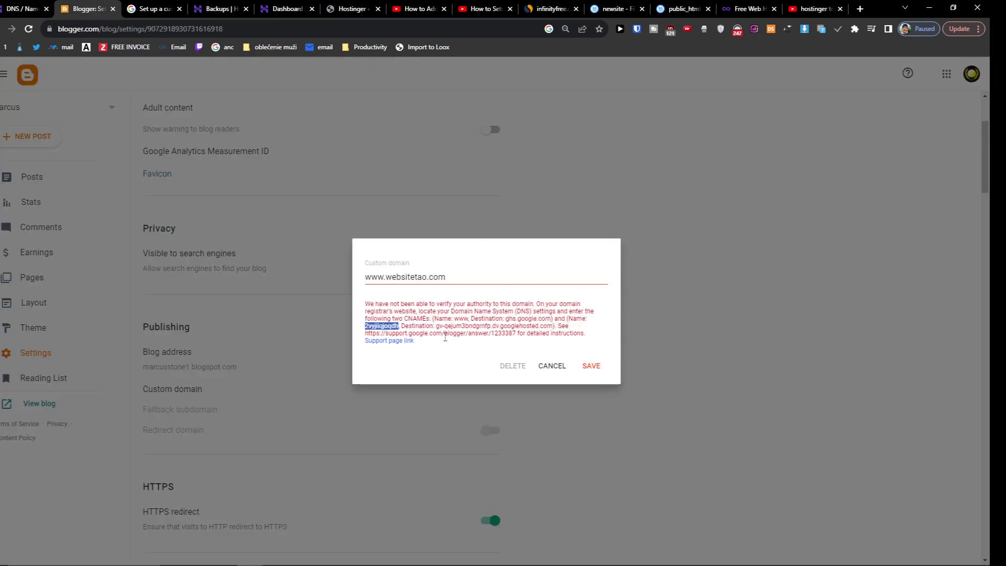
pyautogui.hotkey('alt', 'Tab')
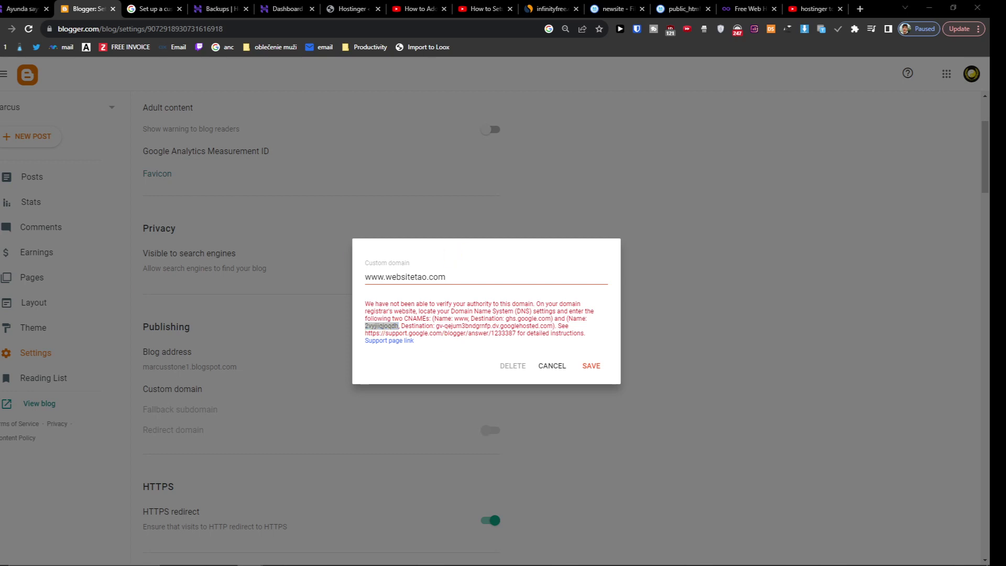
pyautogui.click(24, 9)
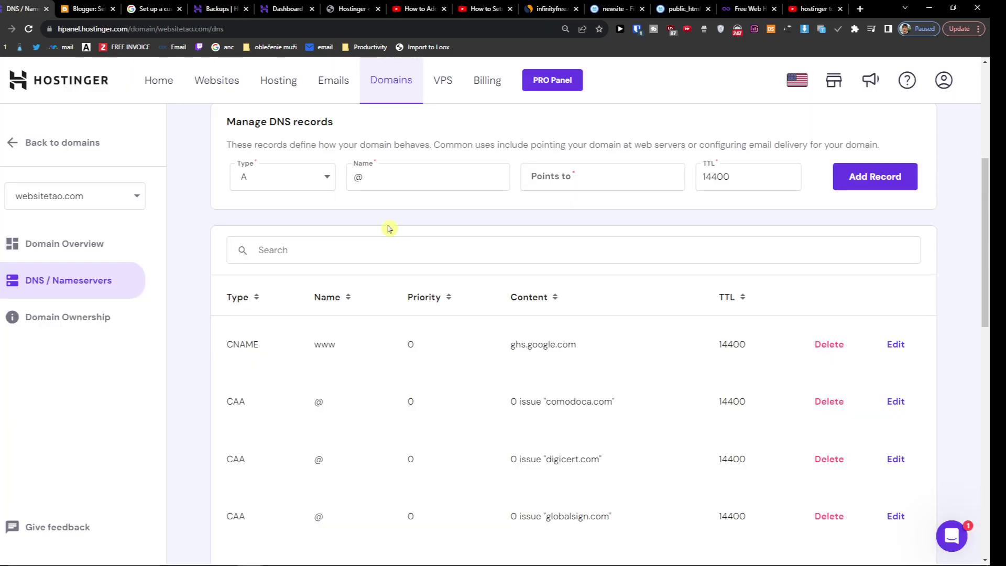
pyautogui.click(283, 176)
pyautogui.click(279, 290)
pyautogui.hotkey('alt', 'Tab')
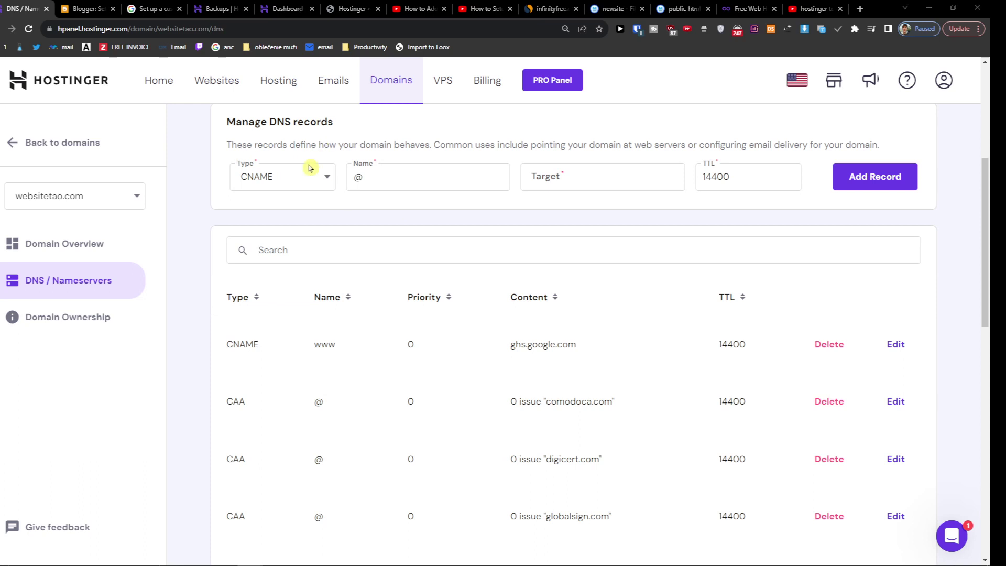
pyautogui.click(415, 174)
pyautogui.hotkey('ctrl', 'v')
pyautogui.click(81, 8)
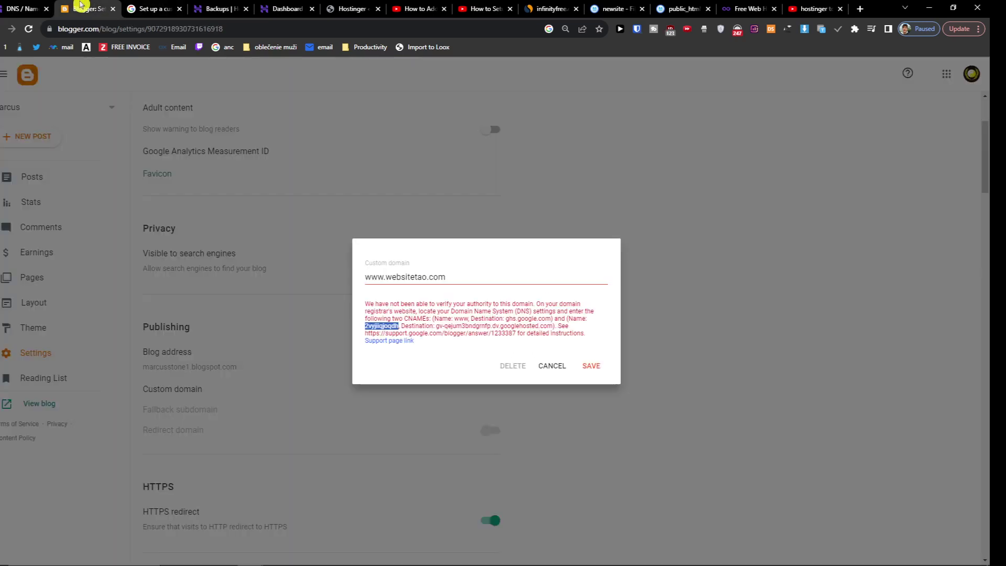
pyautogui.hotkey('ctrl', 'c')
pyautogui.hotkey('ctrl', '1')
pyautogui.hotkey('ctrl', 'a')
pyautogui.hotkey('ctrl', 'v')
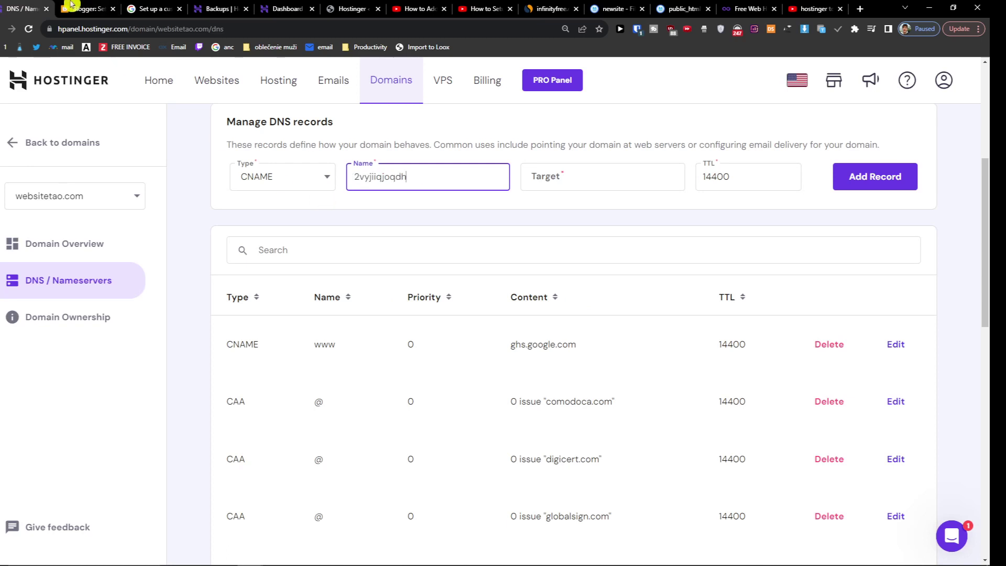
# Set the target to gv-qejum3bndgrnfp.dv.googlehosted.com and save the security CNAME record.
pyautogui.click(71, 5)
pyautogui.moveTo(437, 326); pyautogui.dragTo(553, 327)
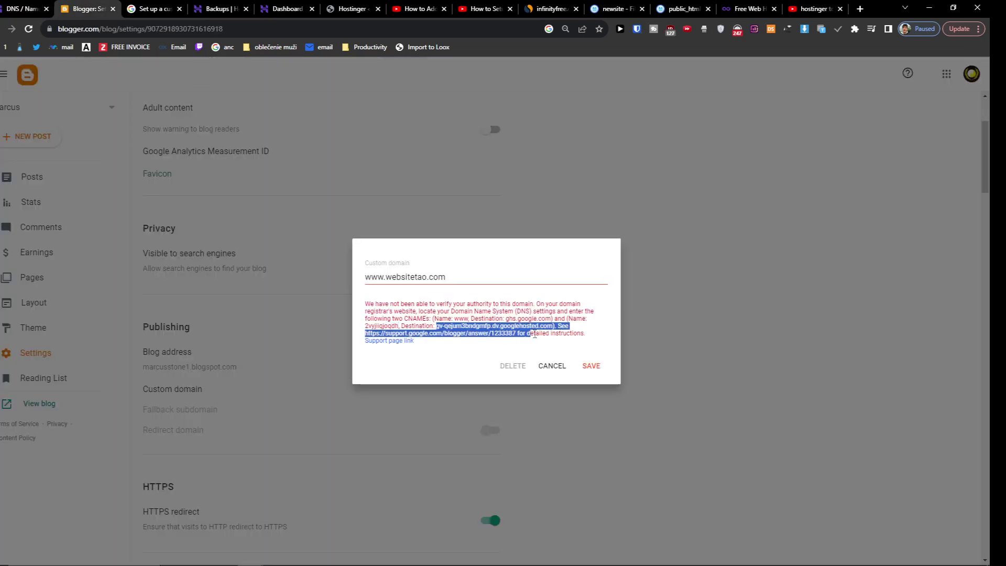
pyautogui.hotkey('ctrl', 'c')
pyautogui.hotkey('ctrl', '1')
pyautogui.click(653, 184)
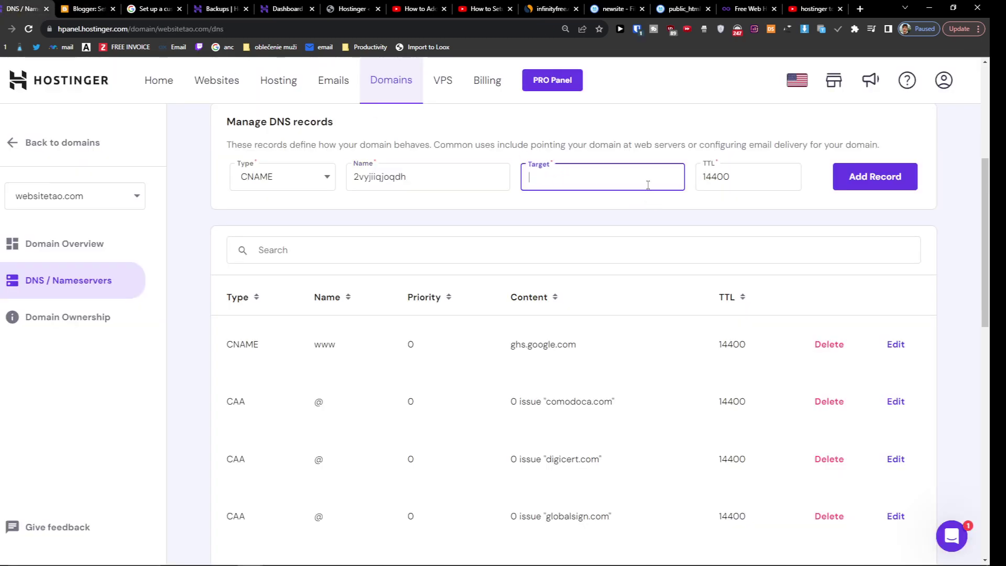
pyautogui.hotkey('ctrl', 'v')
pyautogui.click(875, 184)
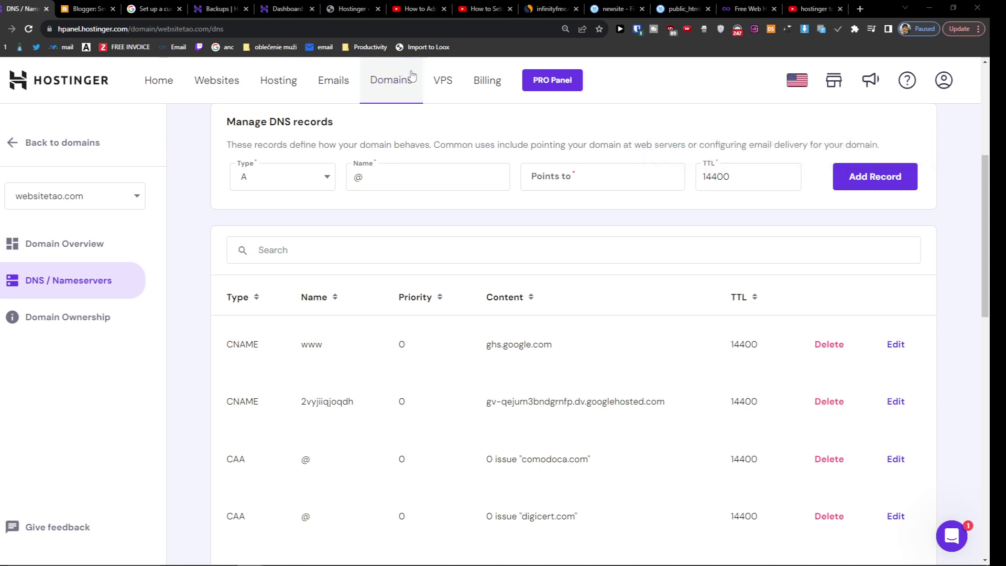
pyautogui.click(88, 8)
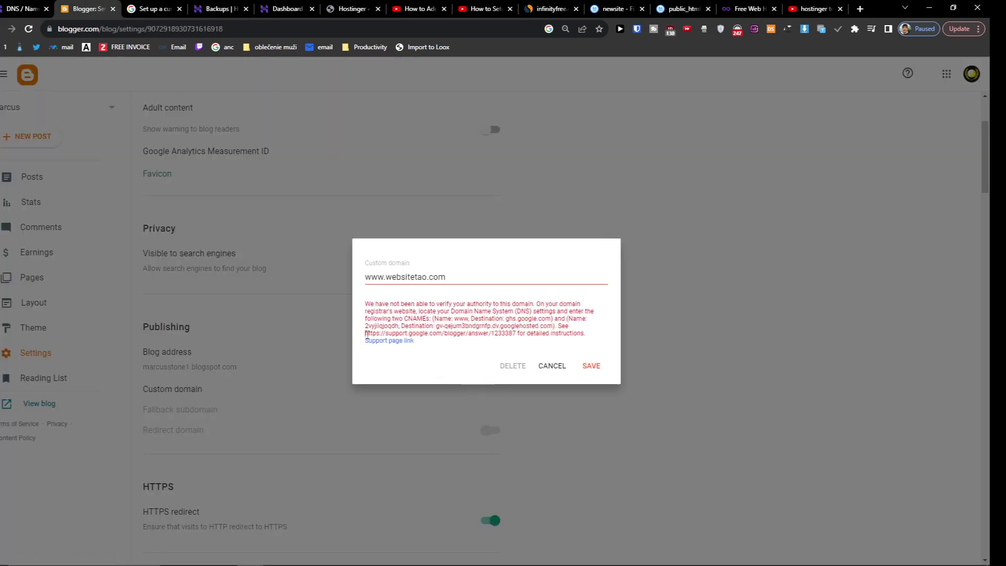
# Load Blogger Help's Set up a custom domain article at its shortened address.
pyautogui.moveTo(365, 333); pyautogui.dragTo(516, 334)
pyautogui.hotkey('ctrl', 'Tab')
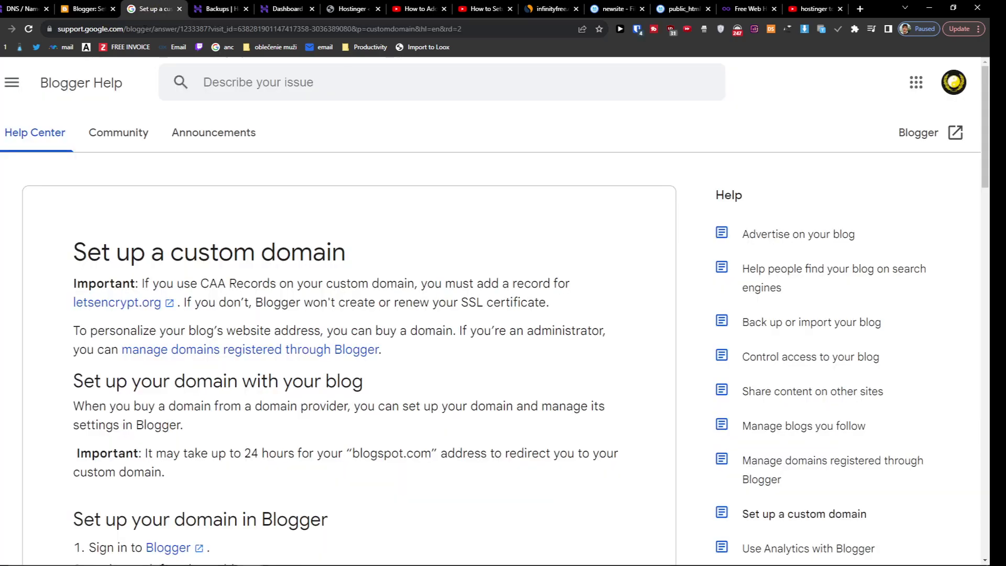
pyautogui.click(146, 29)
pyautogui.hotkey('ctrl', 'v')
pyautogui.press('Return')
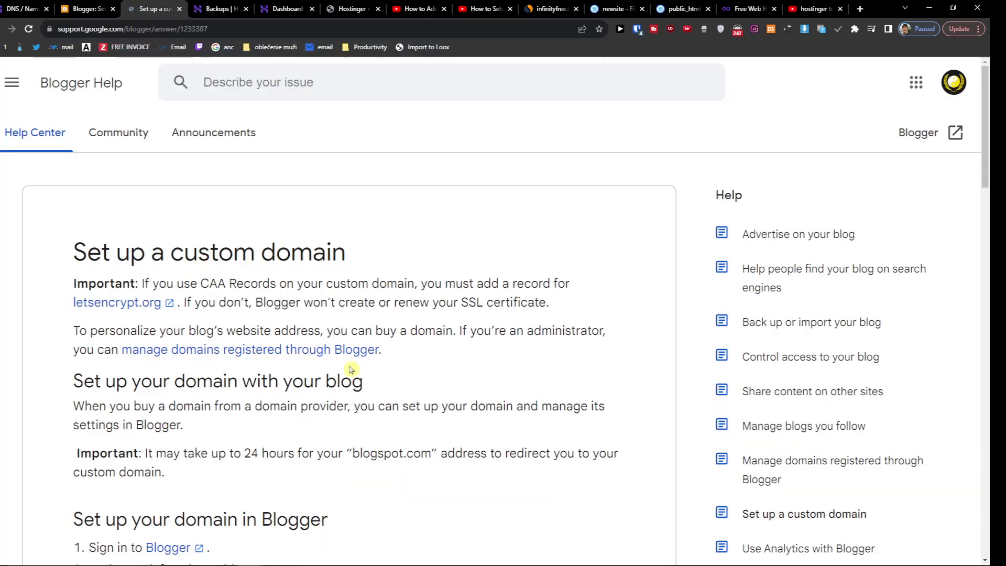
pyautogui.scroll(-1, 350, 369)
pyautogui.scroll(-1, 351, 369)
pyautogui.scroll(1, 350, 371)
# Scroll to the 'Redirect URL without subdomain' section listing the four Google A-record IPs.
pyautogui.middleClick(400, 374)
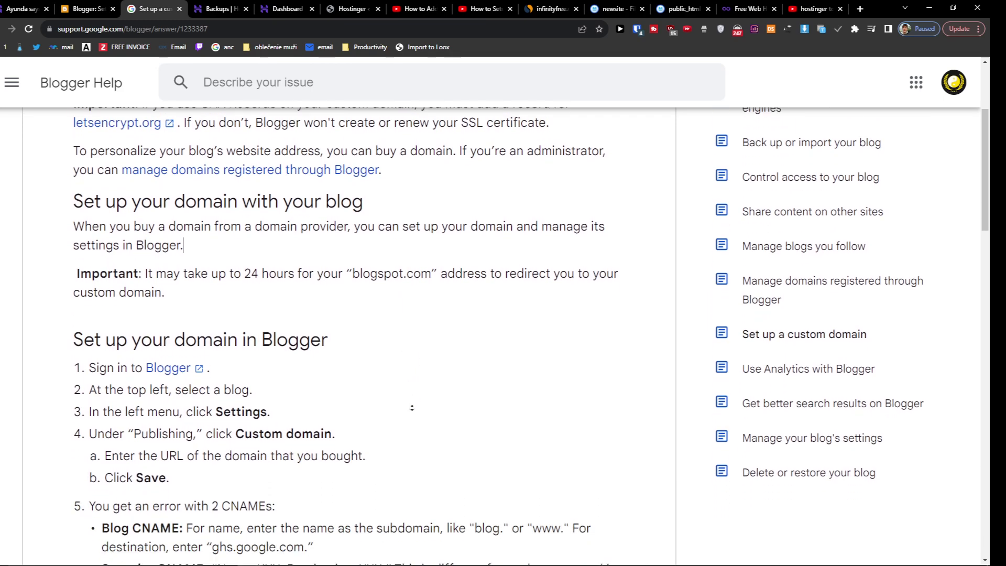
pyautogui.middleClick(413, 410)
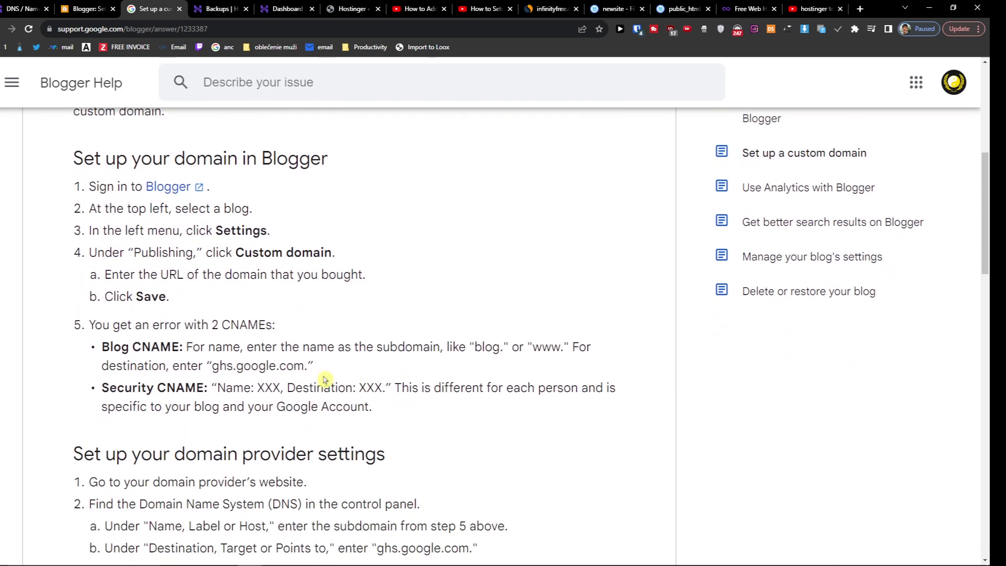
pyautogui.scroll(-1, 325, 381)
pyautogui.scroll(-1, 237, 378)
pyautogui.moveTo(70, 370); pyautogui.dragTo(338, 408)
pyautogui.click(486, 391)
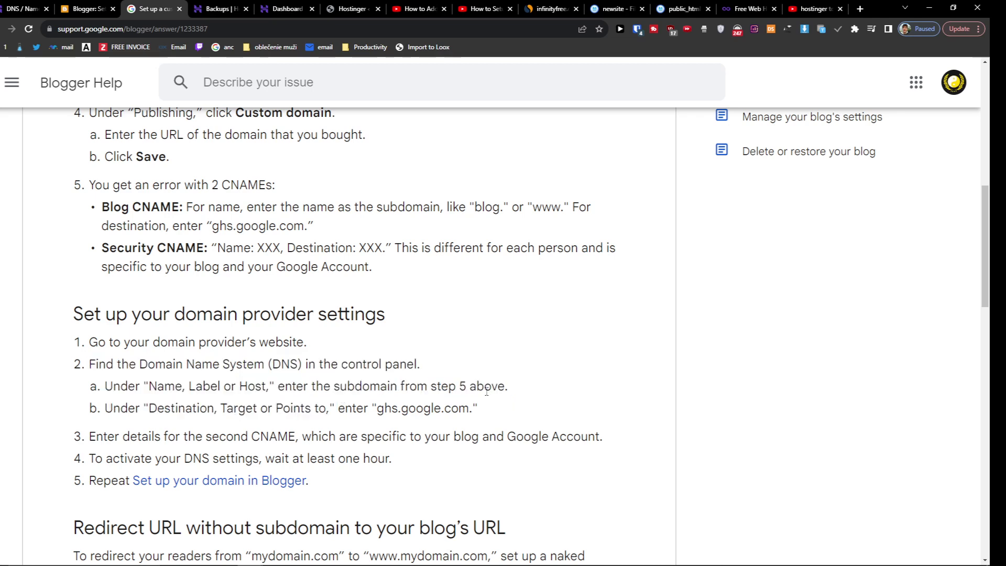
pyautogui.middleClick(486, 391)
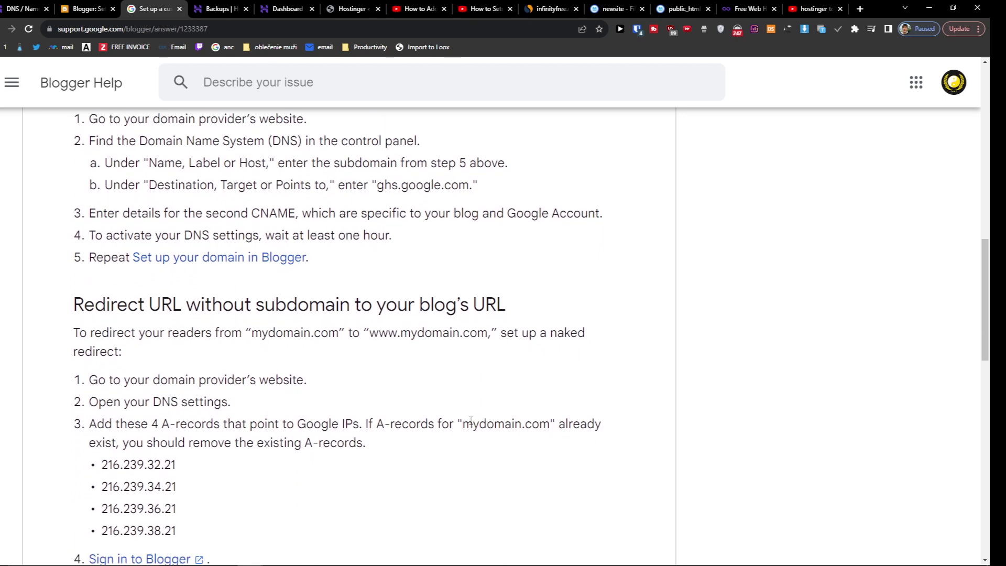
pyautogui.scroll(-1, 470, 422)
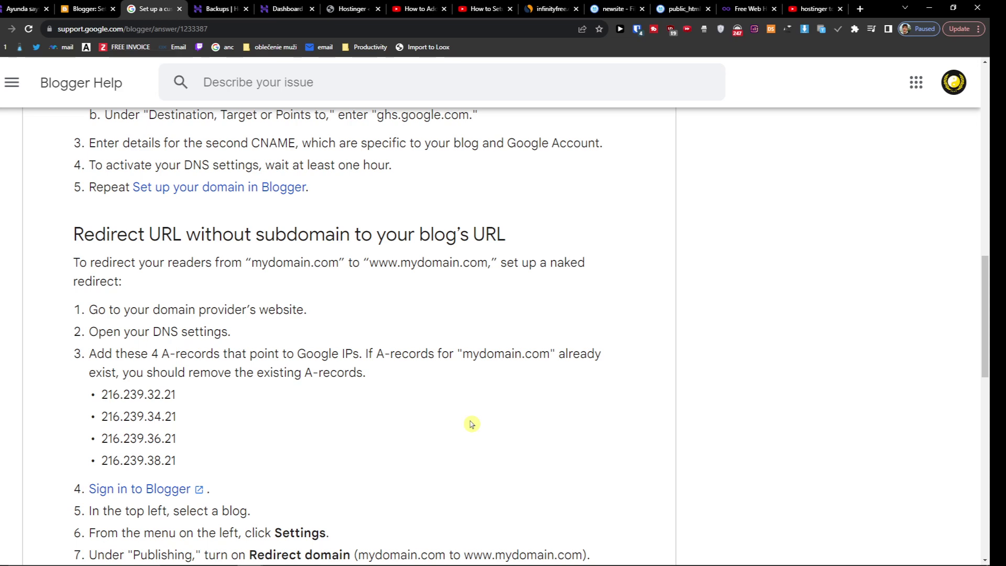
pyautogui.scroll(-1, 470, 424)
pyautogui.scroll(-2, 470, 425)
pyautogui.scroll(-2, 470, 425)
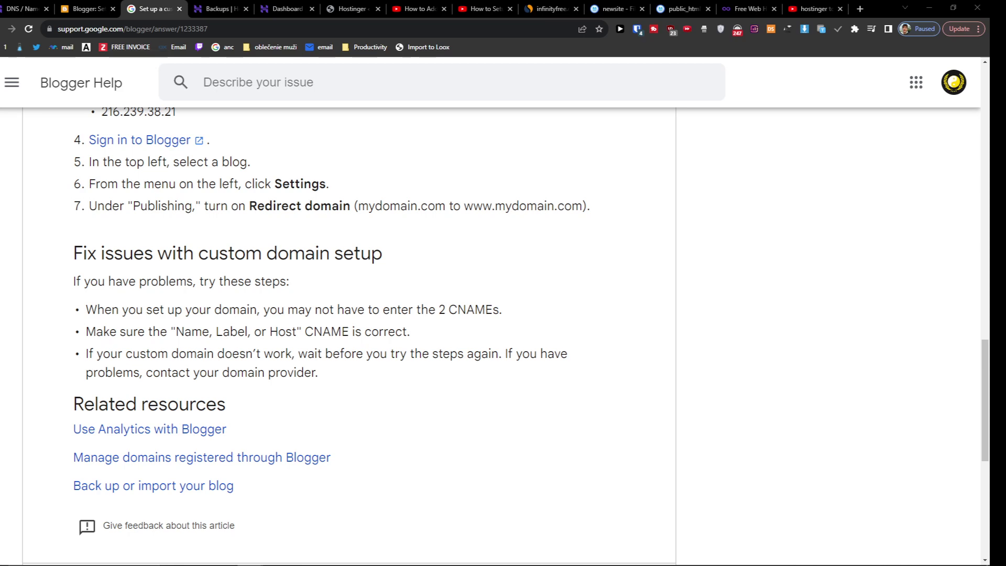
pyautogui.scroll(1, 241, 254)
pyautogui.scroll(3, 240, 254)
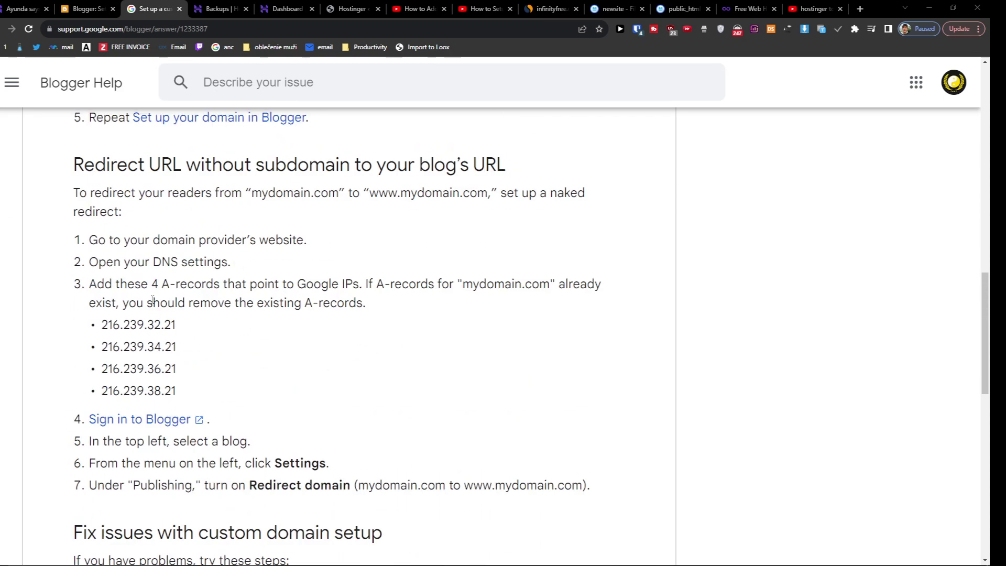
pyautogui.moveTo(88, 193)
pyautogui.mouseDown()
pyautogui.moveTo(370, 194)
pyautogui.moveTo(438, 209)
pyautogui.moveTo(497, 195)
pyautogui.mouseUp()
pyautogui.hotkey('alt', 'Tab')
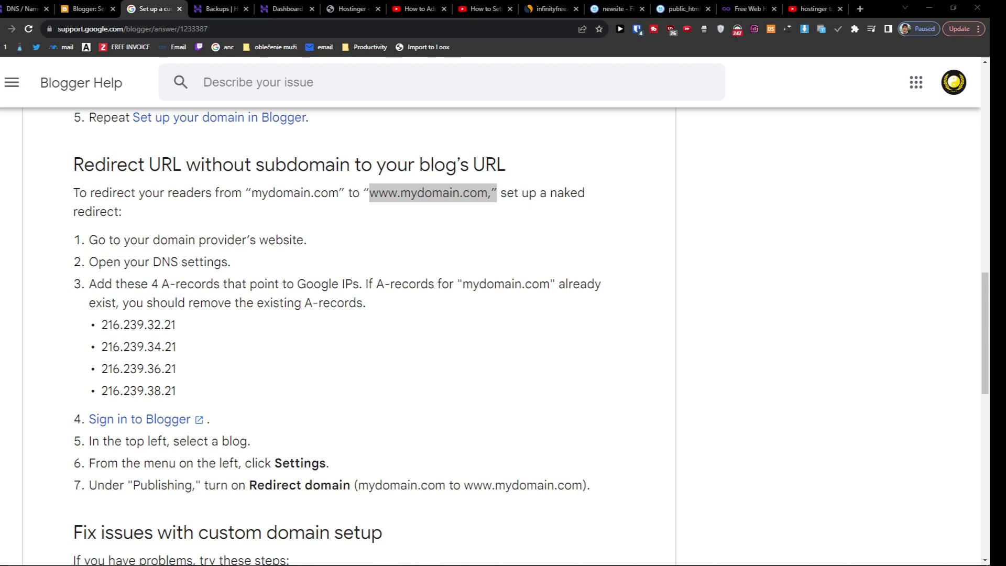
pyautogui.click(155, 308)
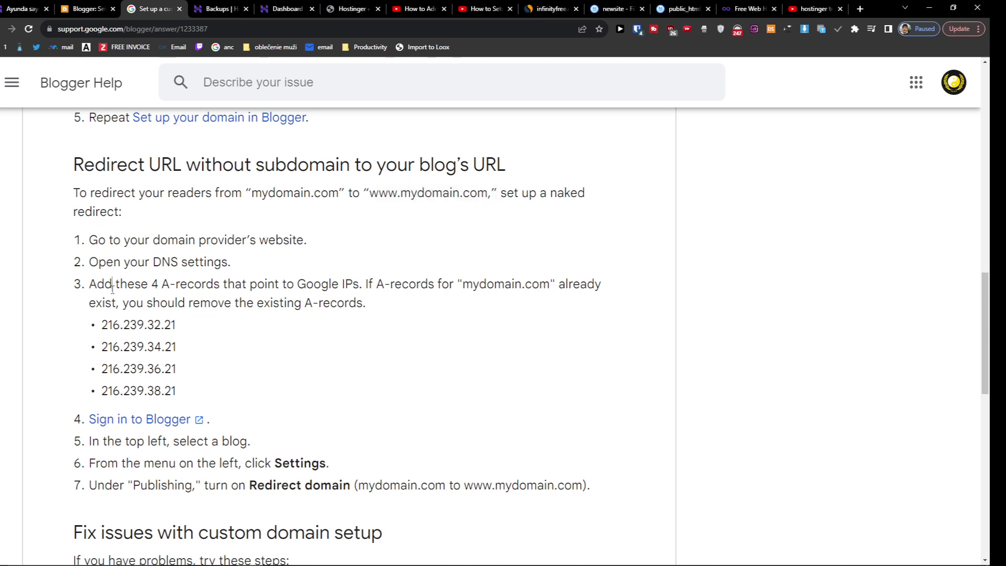
pyautogui.moveTo(112, 288); pyautogui.dragTo(362, 285)
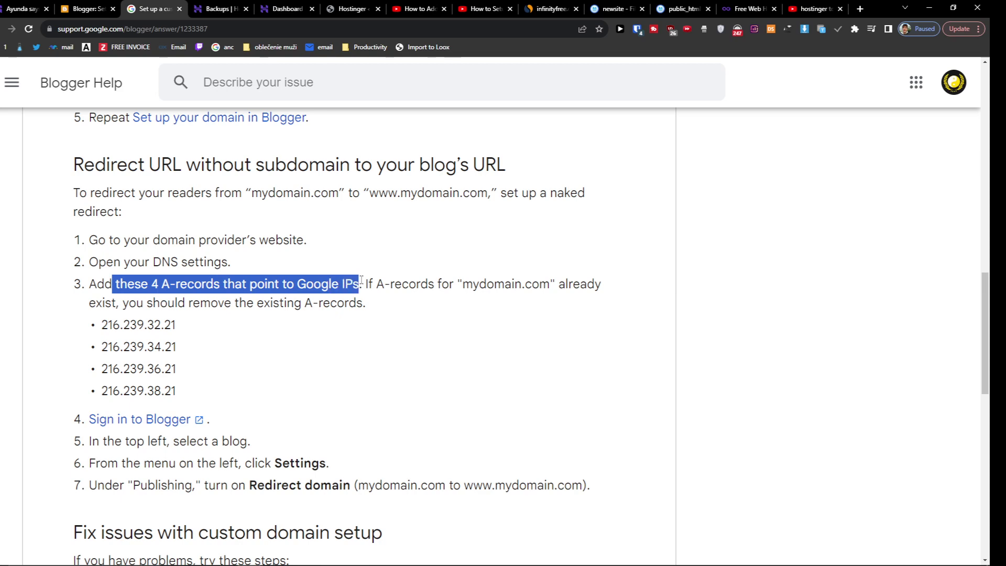
pyautogui.click(418, 298)
pyautogui.doubleClick(524, 330)
pyautogui.click(526, 332)
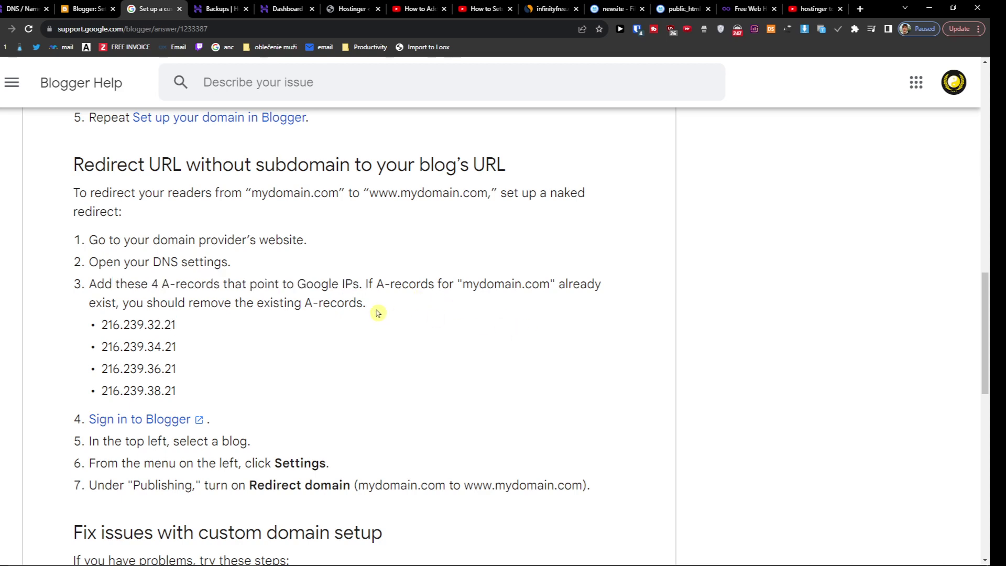
pyautogui.scroll(-2, 373, 314)
pyautogui.click(118, 9)
# Delete the old A record pointing websitetao.com to 84.32.84.32, checking Blogger Help's IP list.
pyautogui.click(24, 9)
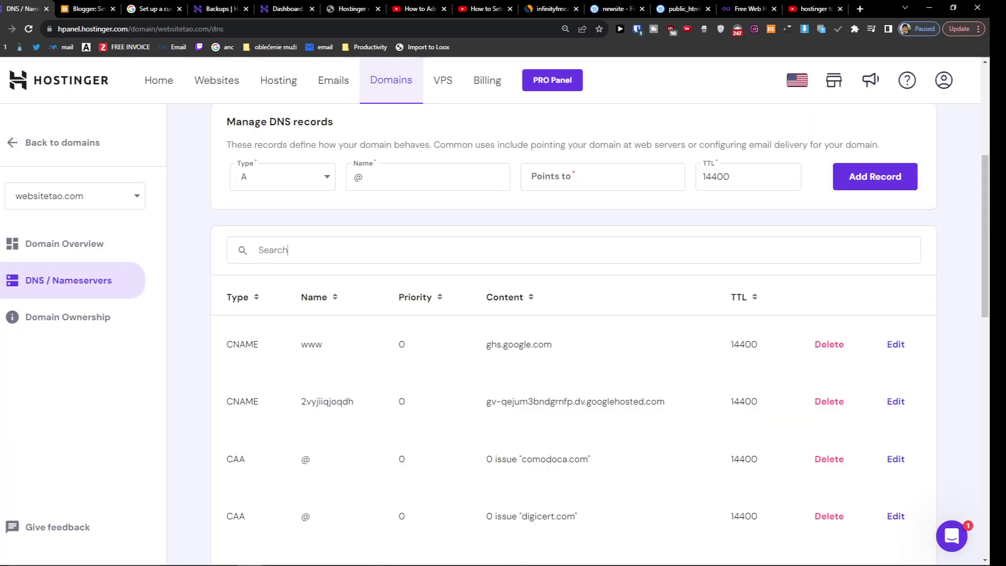
pyautogui.scroll(-4, 330, 330)
pyautogui.scroll(-3, 353, 354)
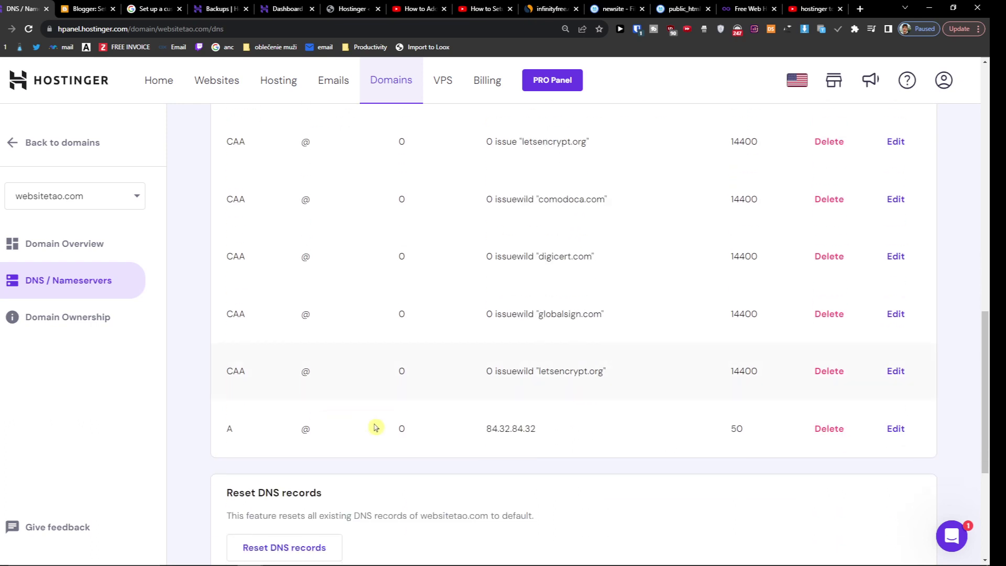
pyautogui.moveTo(485, 431); pyautogui.dragTo(551, 432)
pyautogui.click(833, 429)
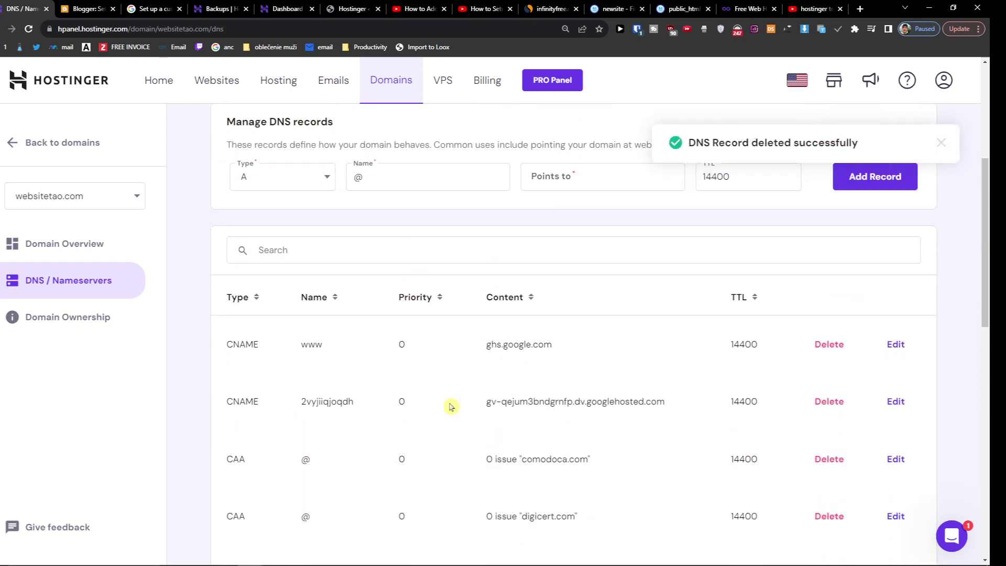
pyautogui.click(153, 9)
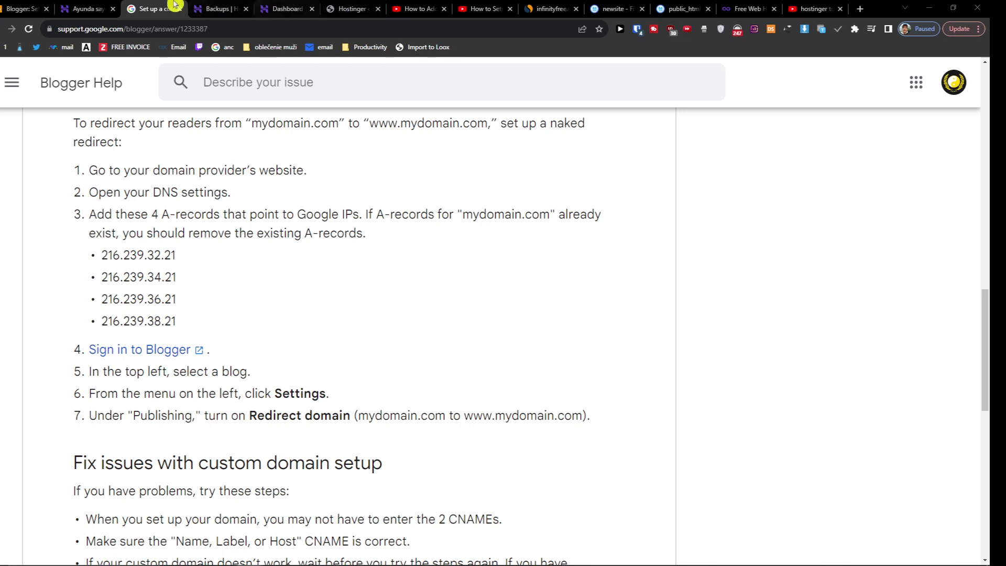
pyautogui.click(87, 9)
# Copy 216.239.32.21 from Blogger Help and add it as an A record for the root domain.
pyautogui.click(220, 9)
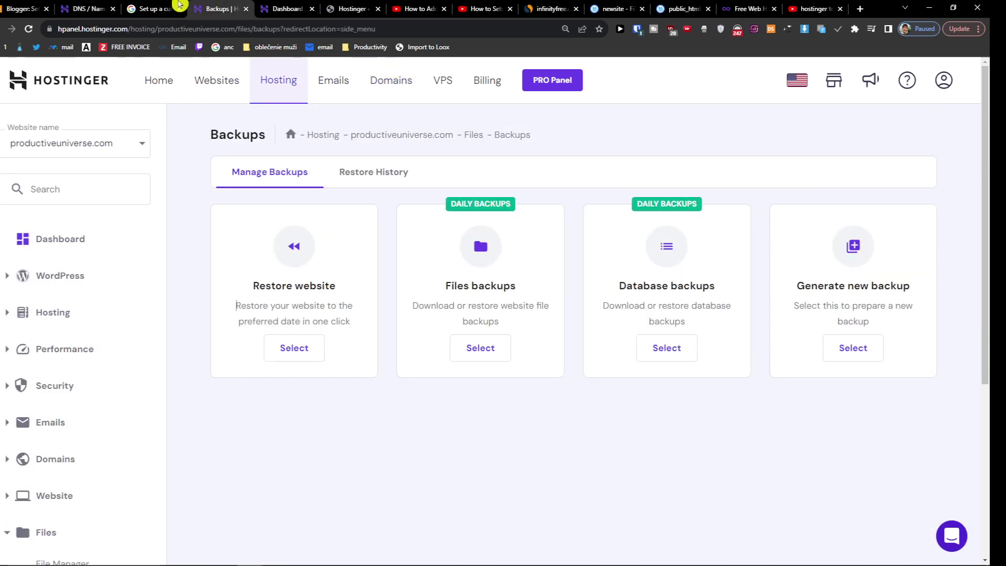
pyautogui.click(153, 8)
pyautogui.moveTo(189, 255); pyautogui.dragTo(120, 256)
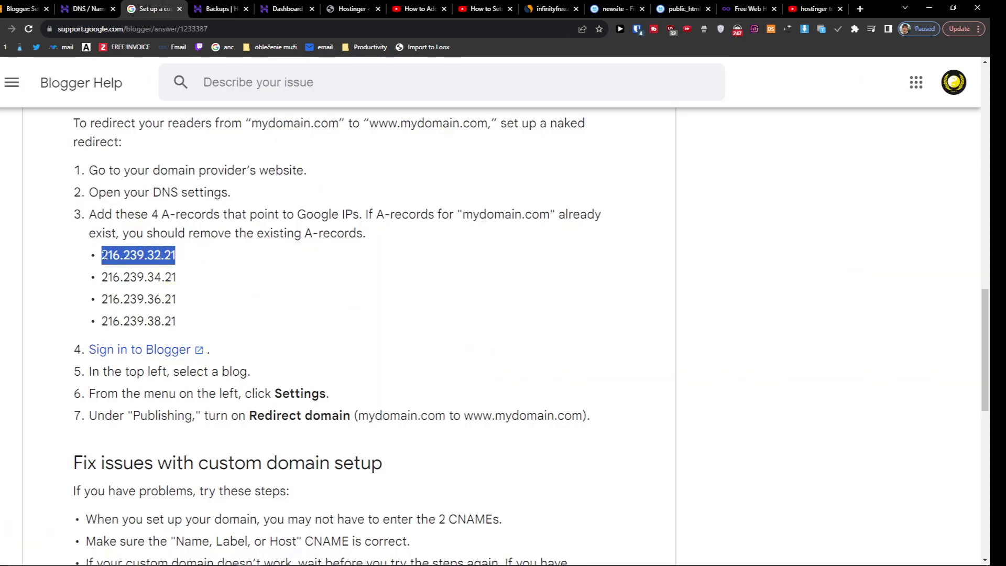
pyautogui.hotkey('ctrl', 'c')
pyautogui.click(86, 9)
pyautogui.click(602, 174)
pyautogui.hotkey('ctrl', 'v')
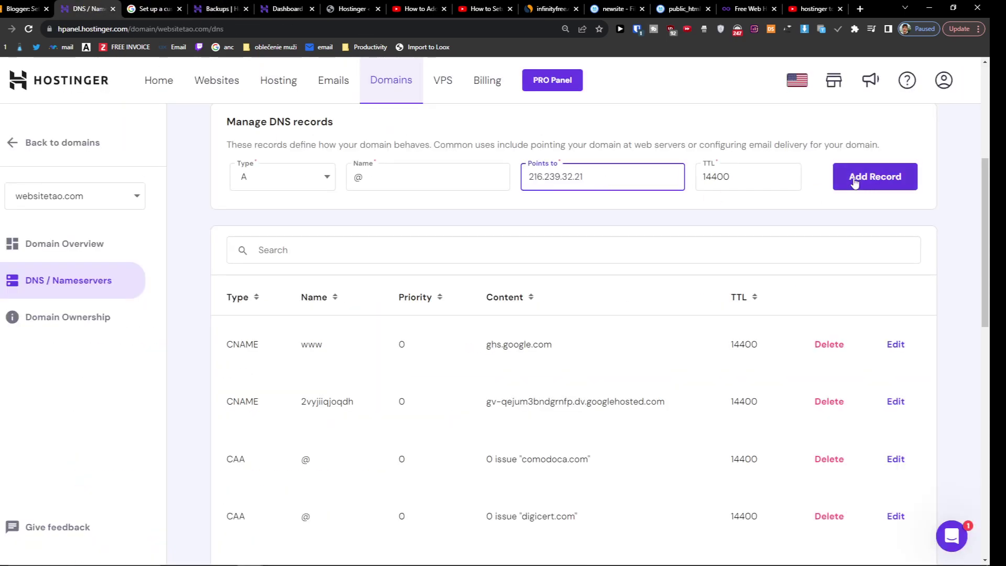
pyautogui.click(855, 180)
# Add an A record @ → 216.239.34.21, confirm the additional A record, and copy 216.239.36.21.
pyautogui.click(149, 9)
pyautogui.moveTo(199, 278); pyautogui.dragTo(96, 278)
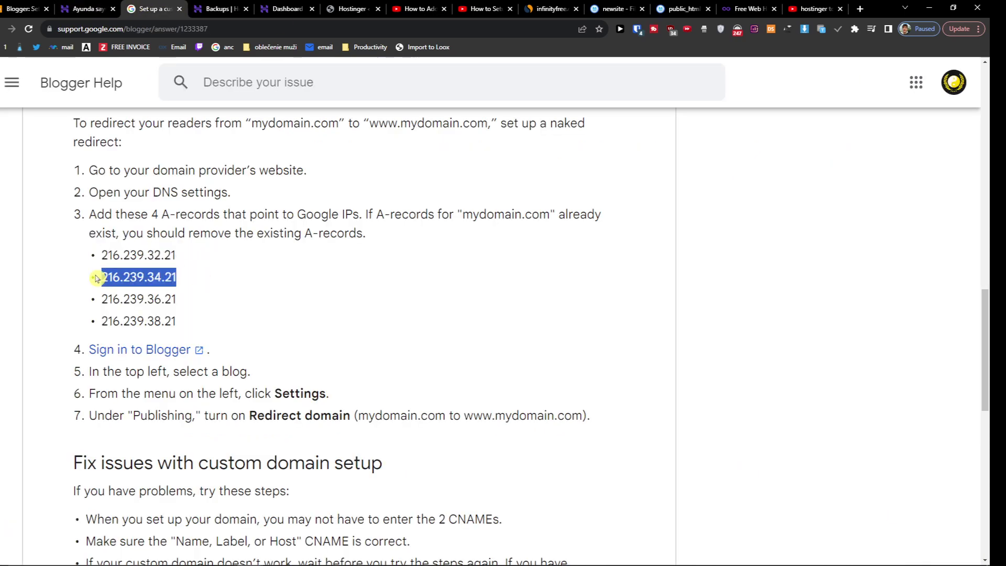
pyautogui.hotkey('ctrl', 'c')
pyautogui.click(86, 9)
pyautogui.click(602, 176)
pyautogui.hotkey('ctrl', 'a')
pyautogui.hotkey('ctrl', 'v')
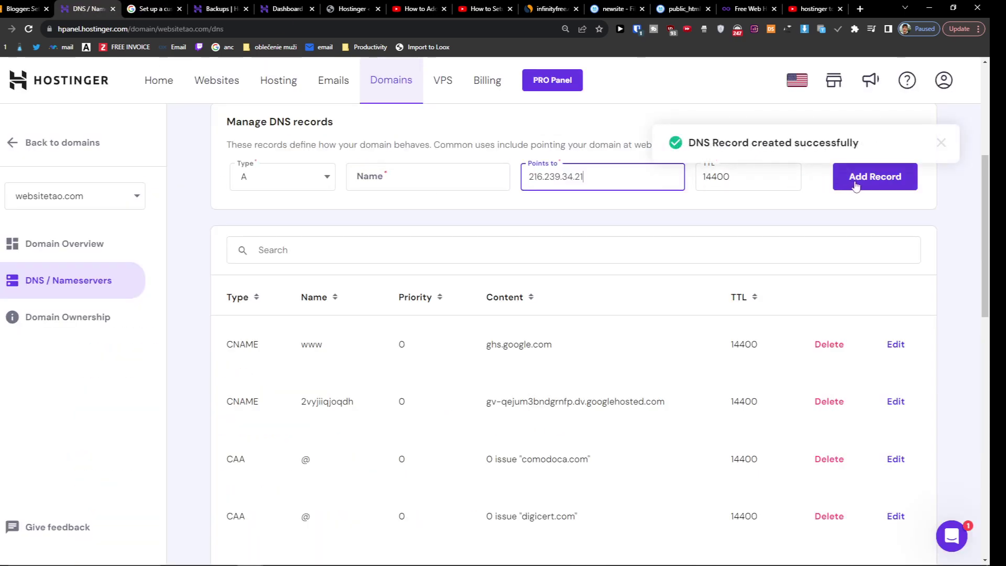
pyautogui.click(855, 180)
pyautogui.click(380, 175)
pyautogui.write('@')
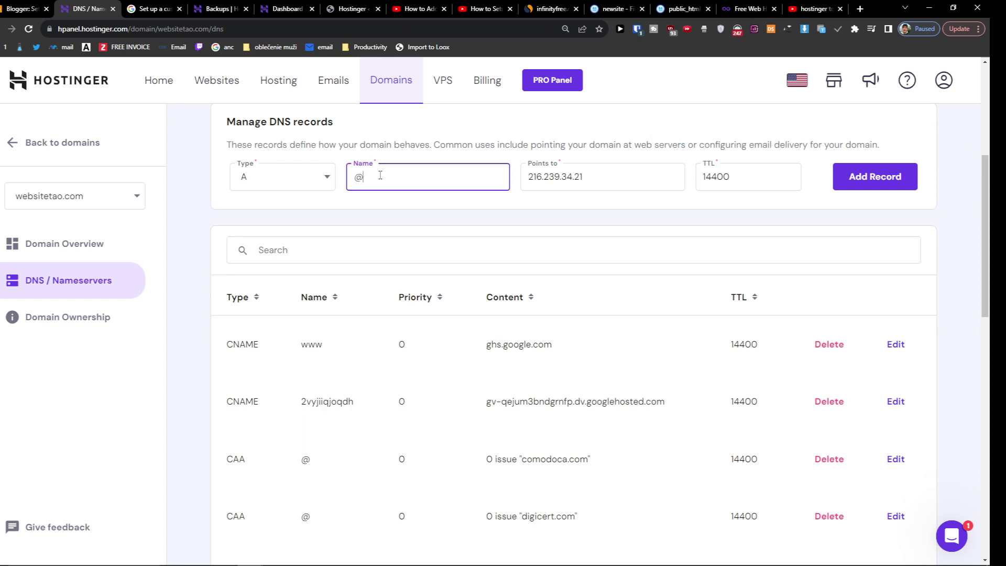
pyautogui.click(894, 181)
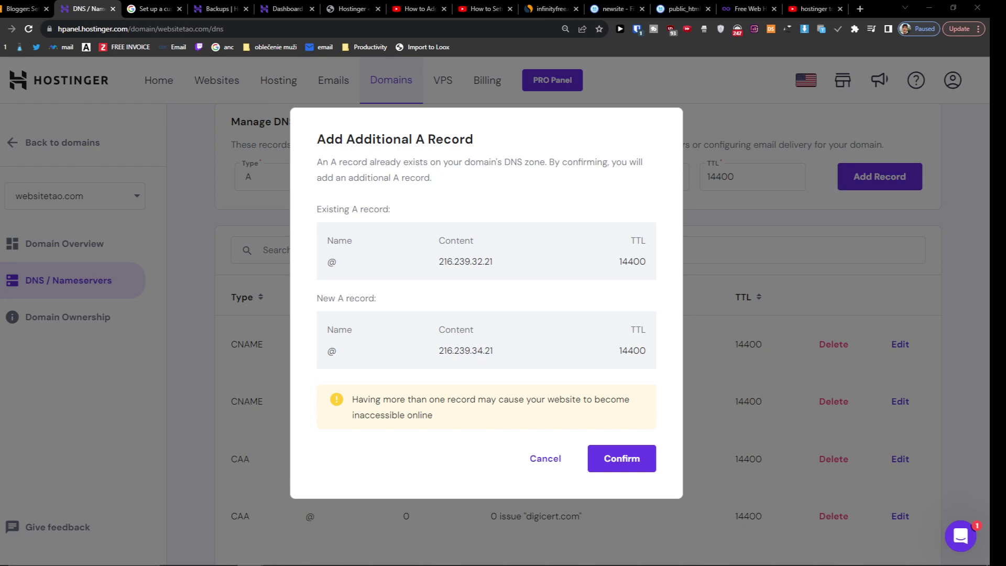
pyautogui.click(652, 459)
pyautogui.click(153, 9)
pyautogui.moveTo(177, 299); pyautogui.dragTo(100, 299)
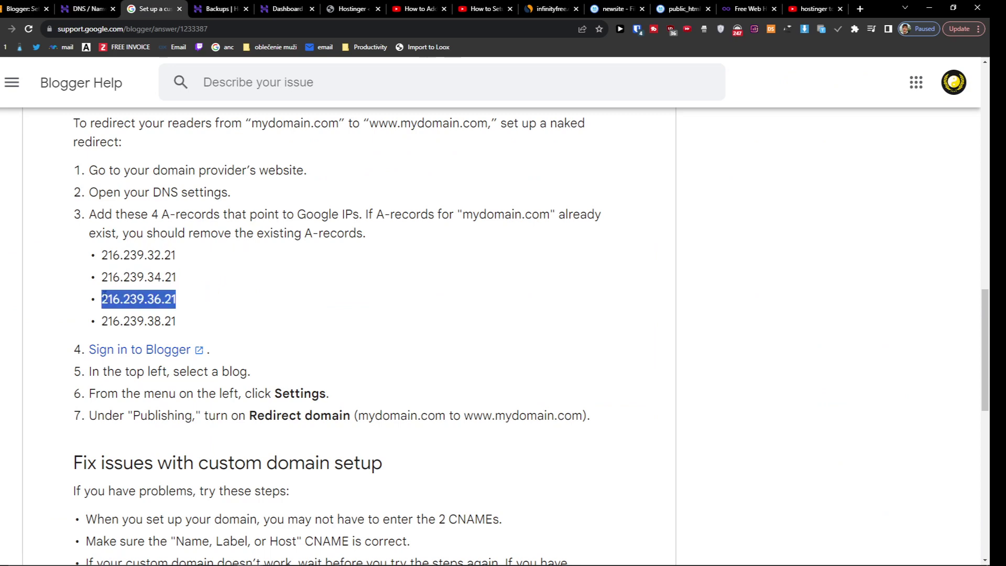
# Add the A record @ → 216.239.36.21 and confirm the additional A record.
pyautogui.click(93, 8)
pyautogui.scroll(-5, 417, 343)
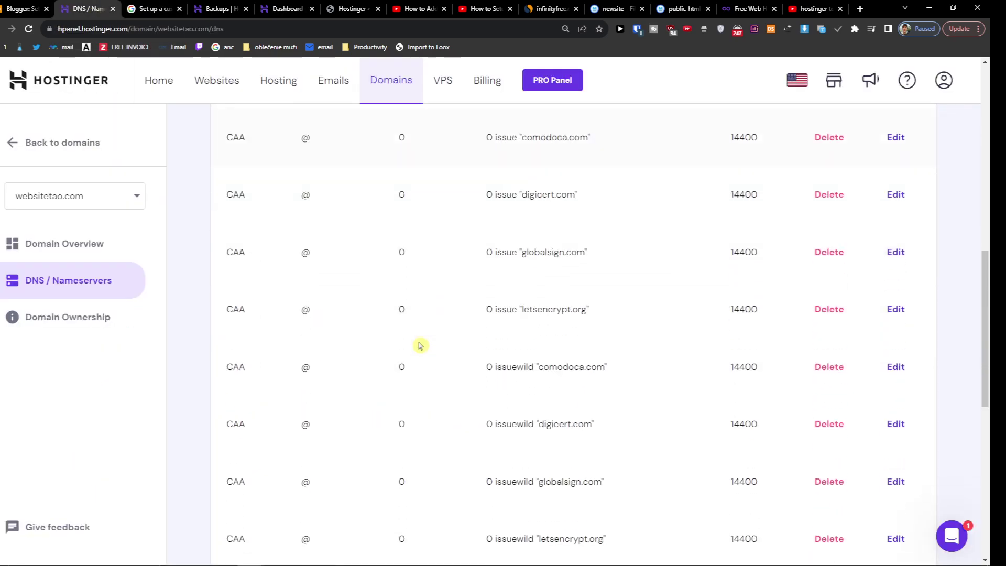
pyautogui.scroll(-5, 419, 345)
pyautogui.scroll(1, 421, 347)
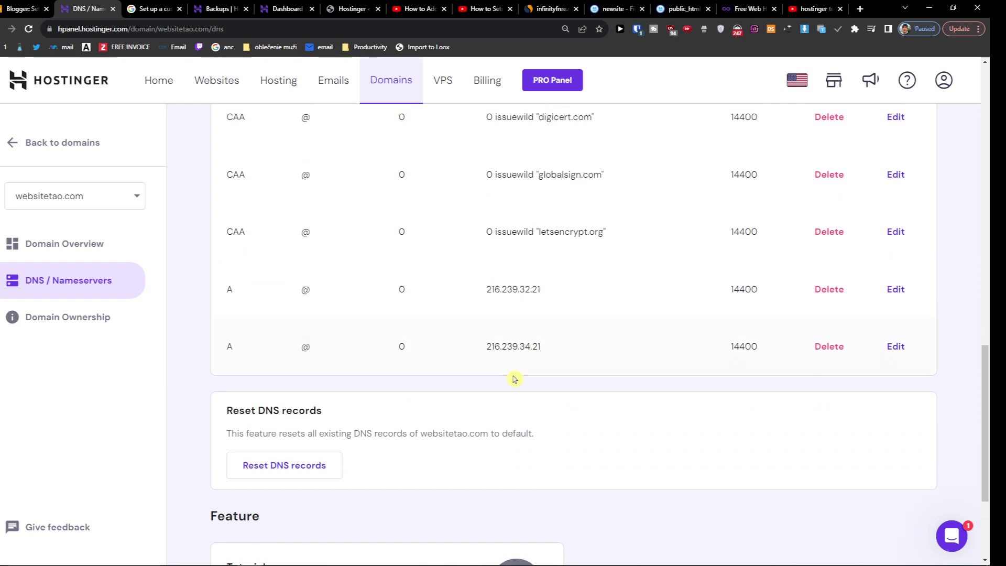
pyautogui.scroll(3, 513, 379)
pyautogui.click(151, 9)
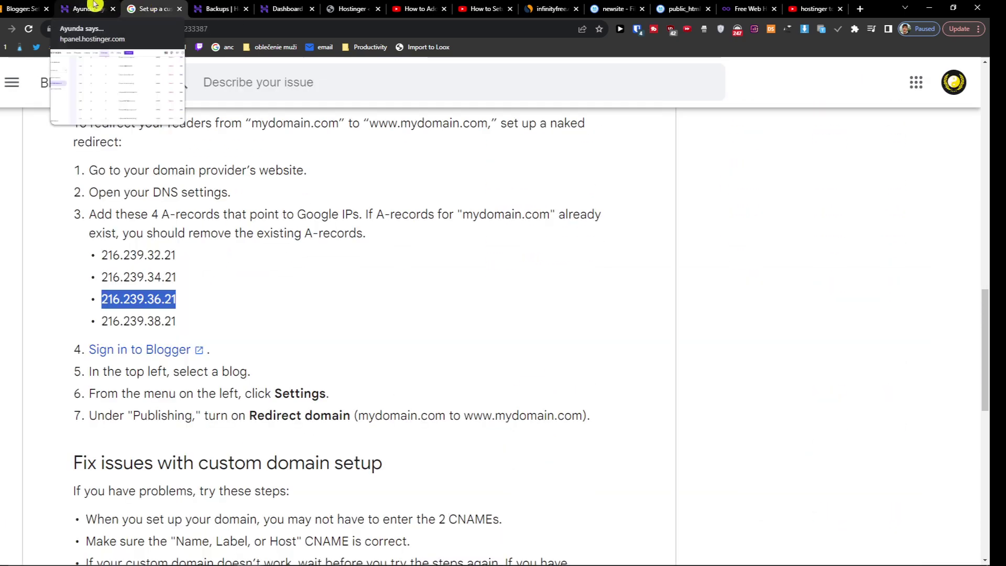
pyautogui.click(93, 8)
pyautogui.scroll(5, 409, 326)
pyautogui.click(574, 463)
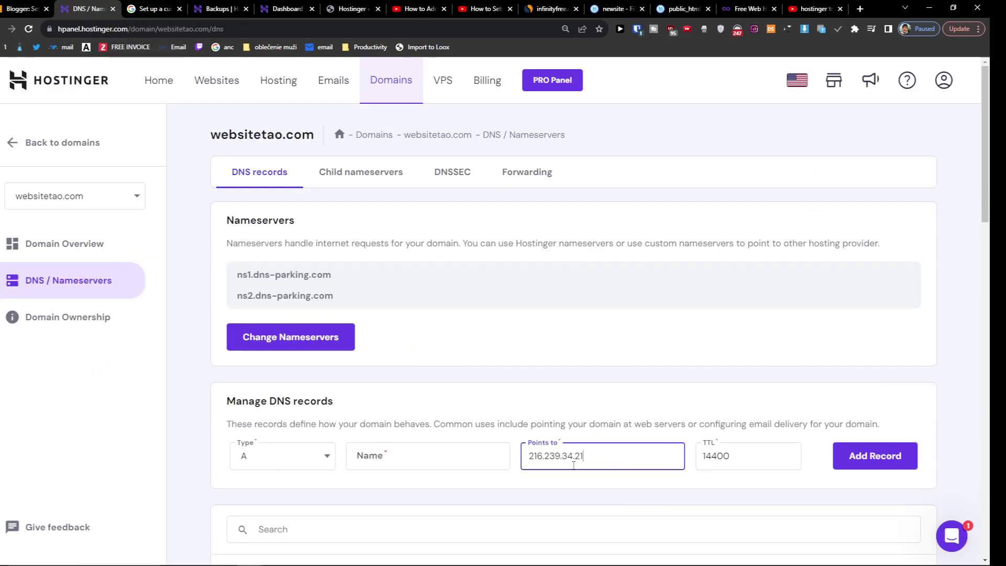
pyautogui.click(473, 457)
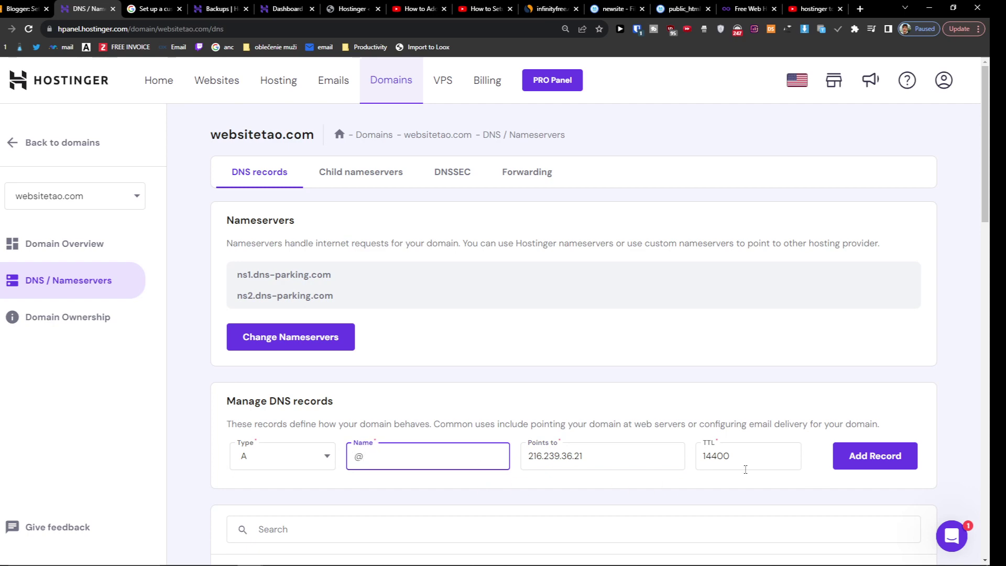
pyautogui.click(856, 471)
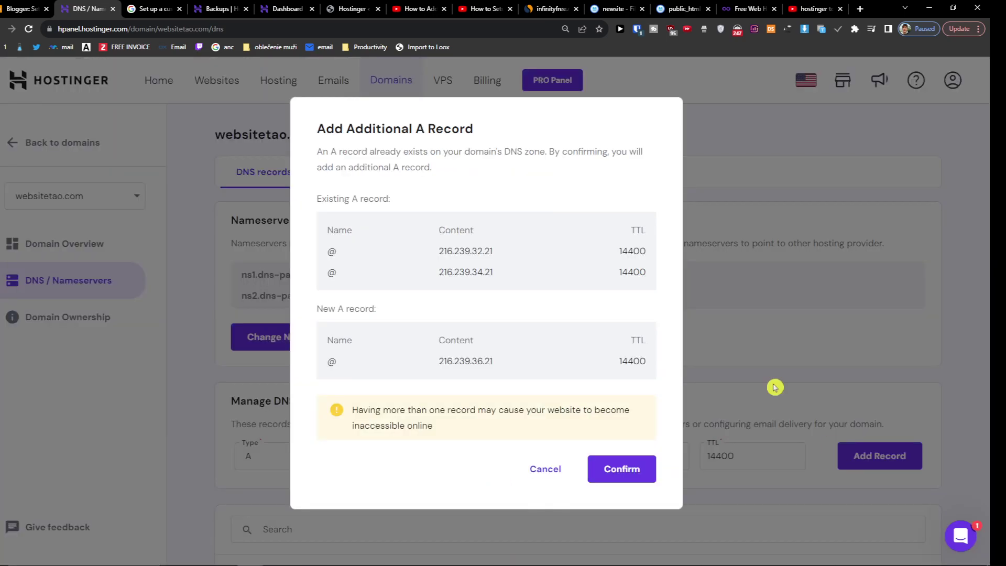
pyautogui.click(621, 470)
# Copy 216.239.38.21 from Blogger Help, add it as the fourth root A record and confirm.
pyautogui.click(142, 9)
pyautogui.click(148, 323)
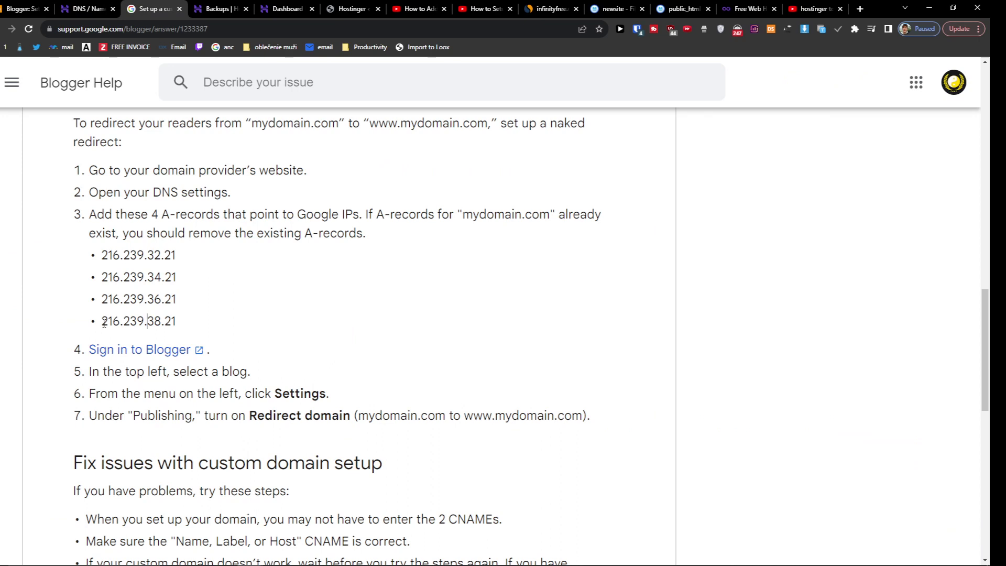
pyautogui.doubleClick(148, 323)
pyautogui.press('super+v')
pyautogui.moveTo(158, 322)
pyautogui.mouseDown()
pyautogui.moveTo(99, 330)
pyautogui.moveTo(176, 323)
pyautogui.mouseUp()
pyautogui.click(86, 8)
pyautogui.scroll(-1, 383, 411)
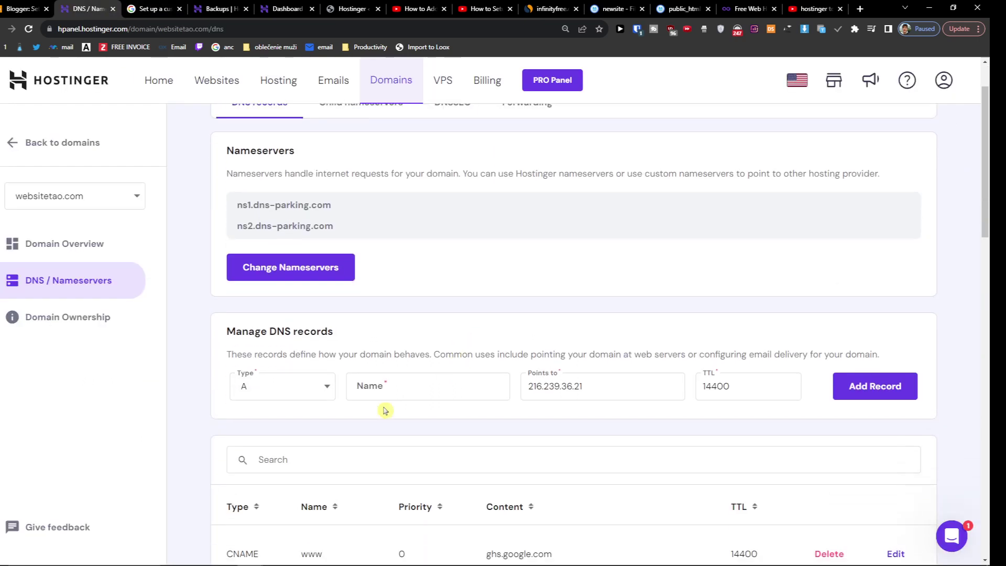
pyautogui.click(550, 393)
pyautogui.doubleClick(553, 393)
pyautogui.click(452, 389)
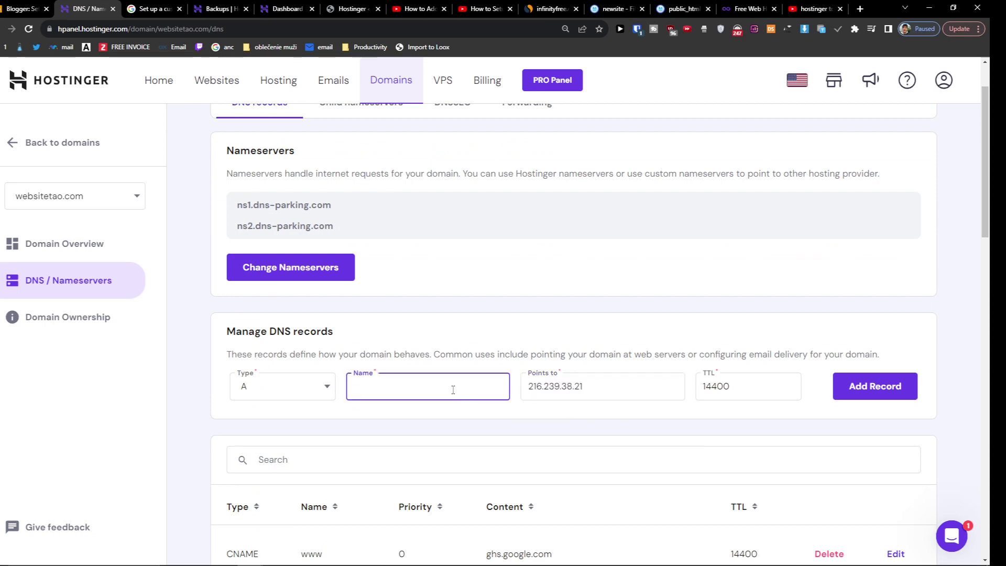
pyautogui.write('@')
pyautogui.click(857, 389)
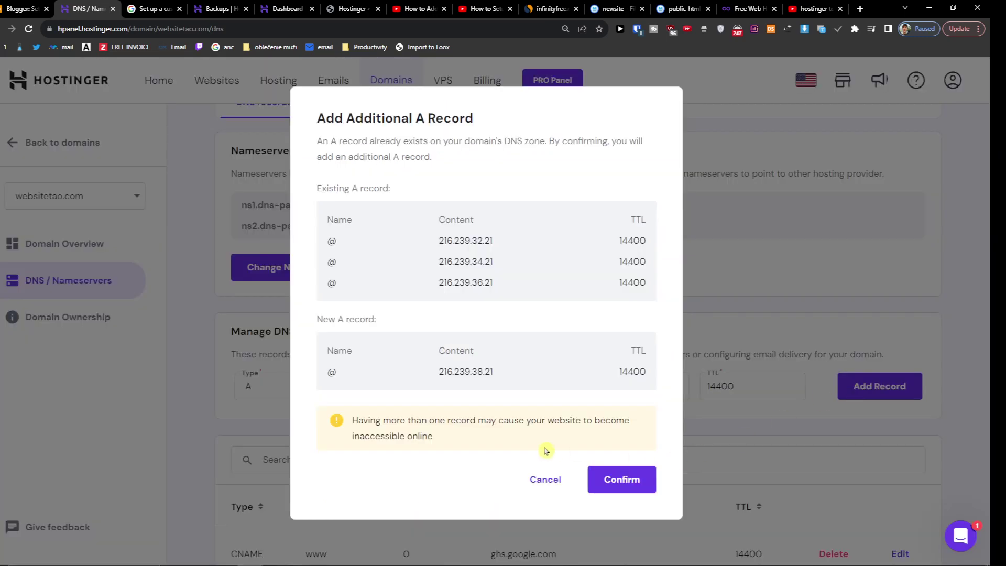
pyautogui.click(629, 481)
pyautogui.scroll(-5, 587, 481)
pyautogui.scroll(-5, 587, 481)
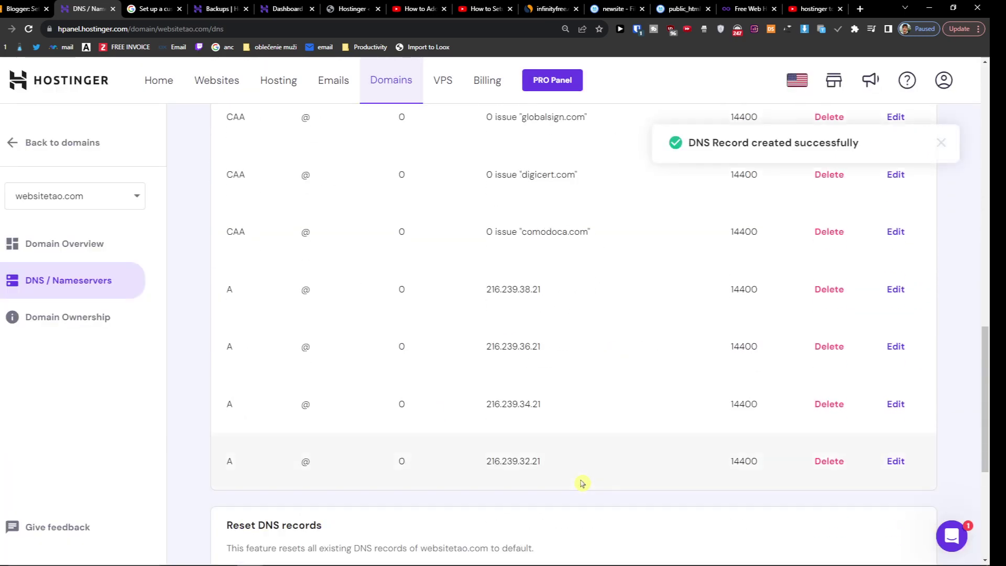
pyautogui.scroll(5, 587, 481)
pyautogui.scroll(5, 582, 484)
pyautogui.scroll(2, 494, 325)
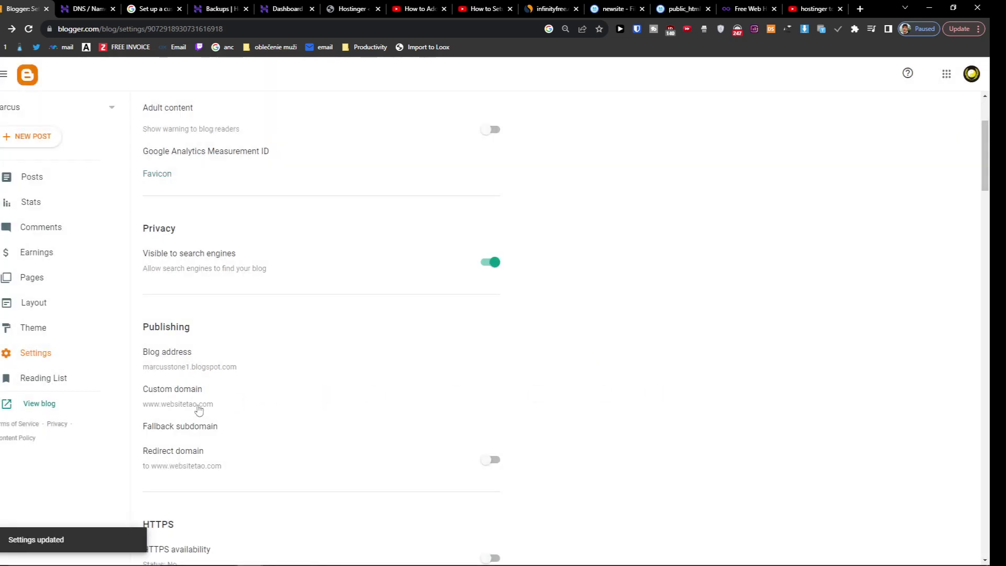
pyautogui.click(199, 409)
pyautogui.doubleClick(476, 272)
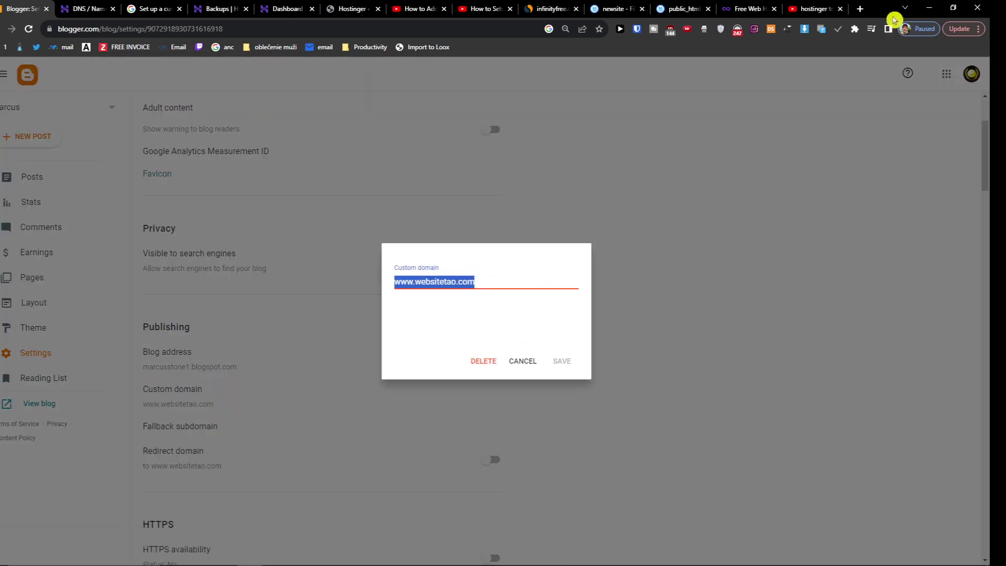
pyautogui.click(861, 9)
pyautogui.hotkey('ctrl', 'v')
pyautogui.press('Return')
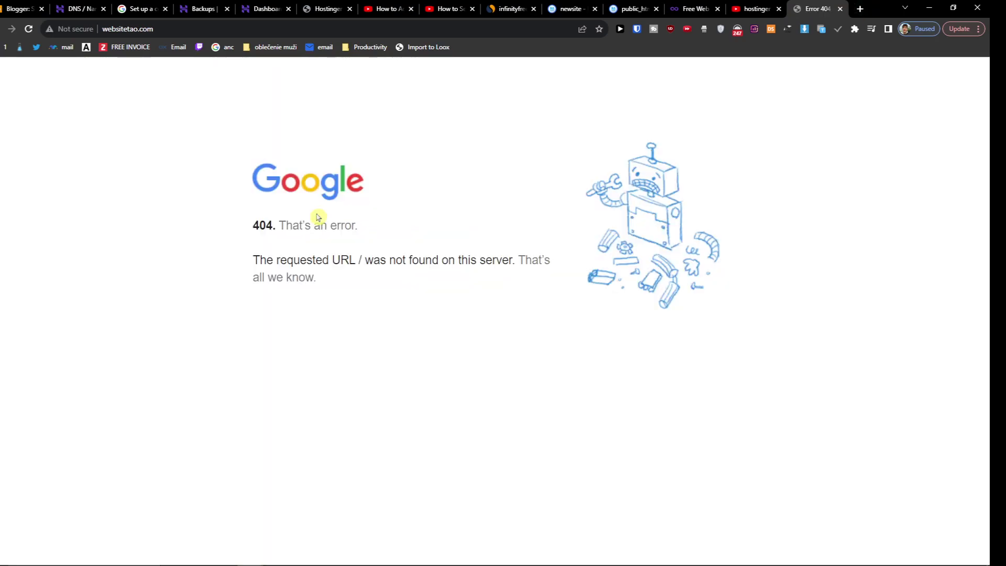
pyautogui.moveTo(318, 217); pyautogui.dragTo(546, 301)
# Return to websitetao.com's DNS records and verify the two Blogger CNAMEs and four Google A records.
pyautogui.click(545, 301)
pyautogui.click(77, 8)
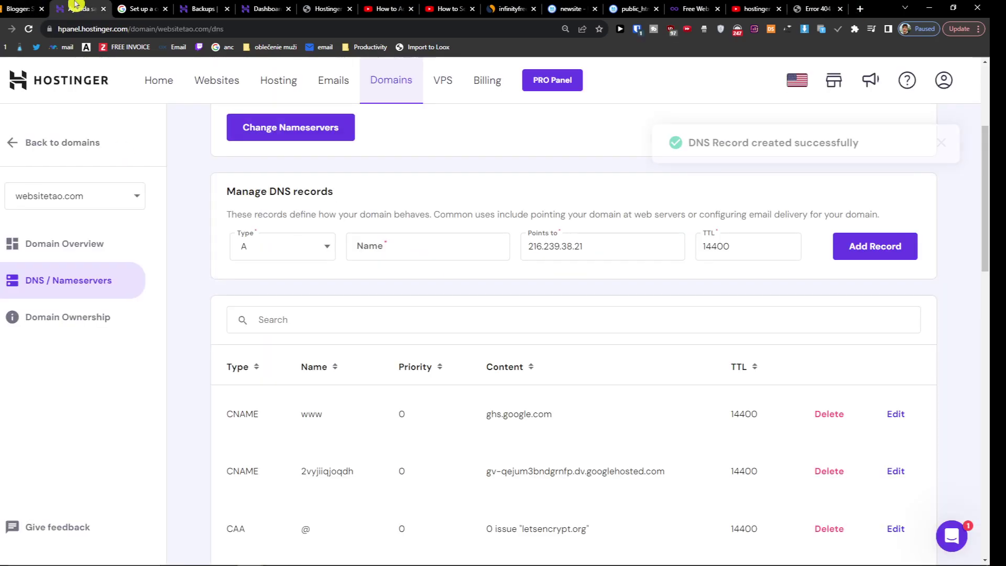
pyautogui.scroll(-4, 454, 361)
pyautogui.scroll(1, 449, 366)
pyautogui.scroll(-3, 448, 368)
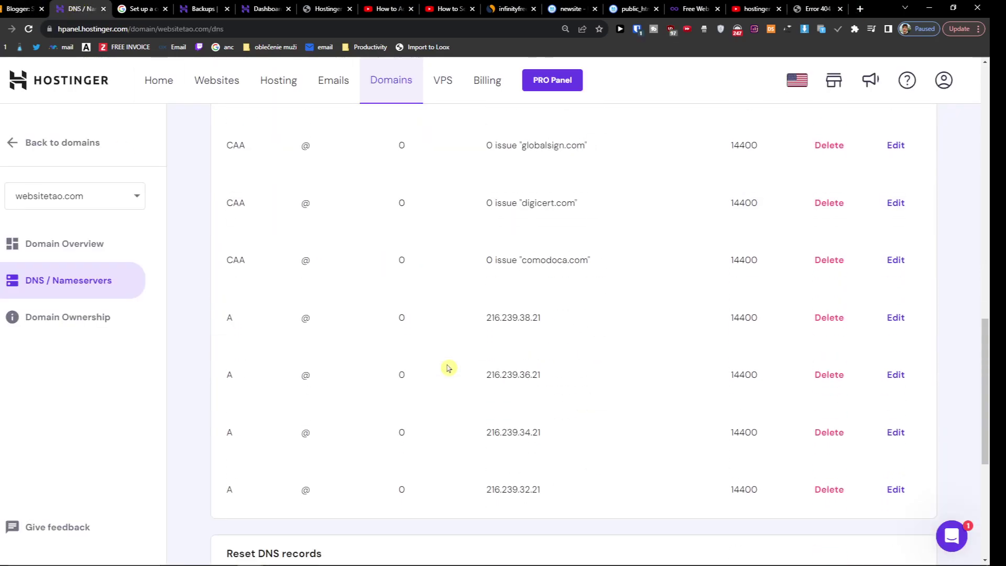
pyautogui.scroll(1, 448, 368)
pyautogui.scroll(4, 449, 368)
pyautogui.scroll(4, 448, 368)
pyautogui.scroll(-1, 447, 368)
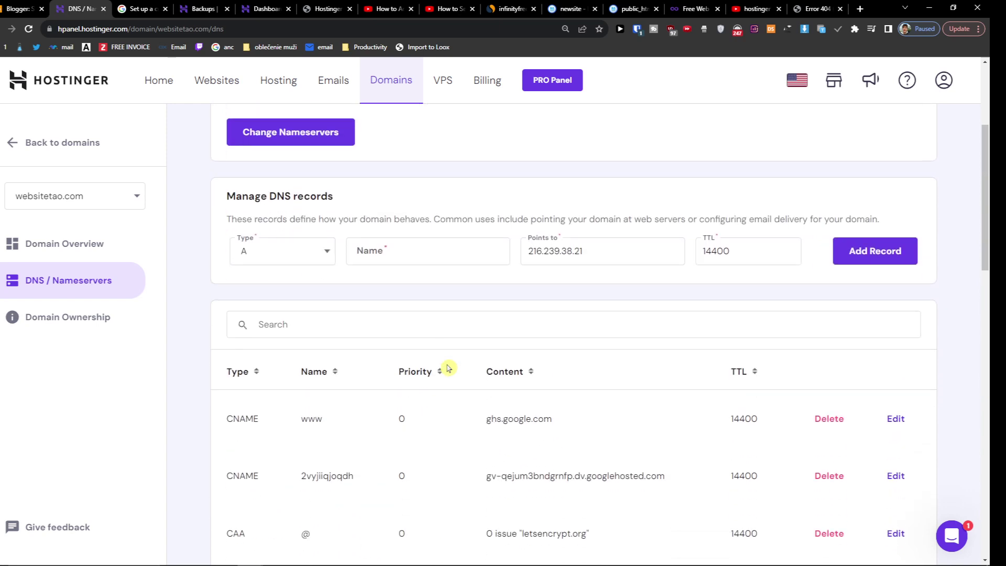